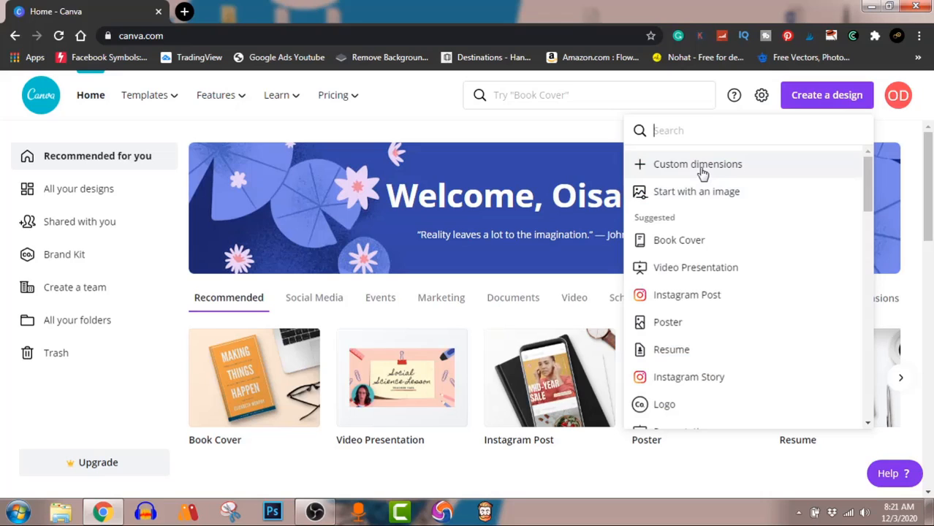
Create a new blank design with custom dimensions of 4500 x 5400 px.
{"action": "left_click", "coordinate": [700, 170]}
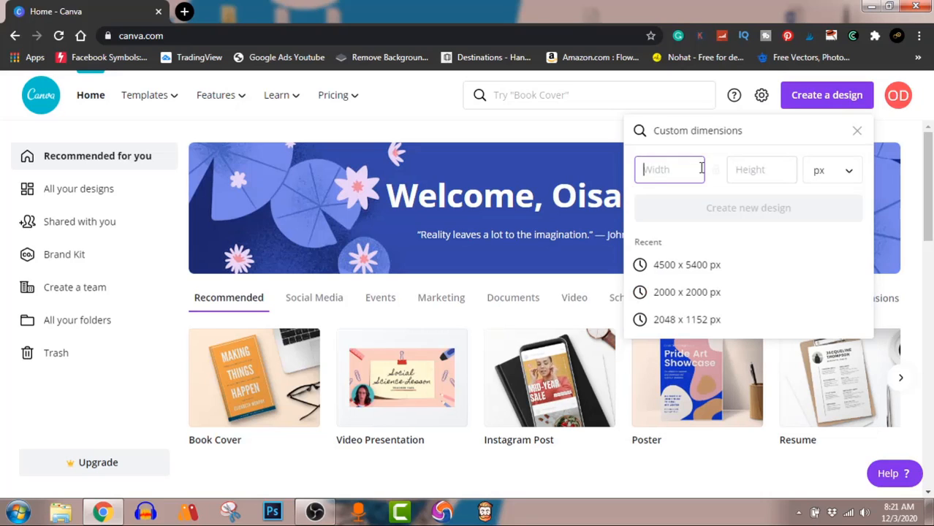
{"action": "left_click", "coordinate": [687, 267]}
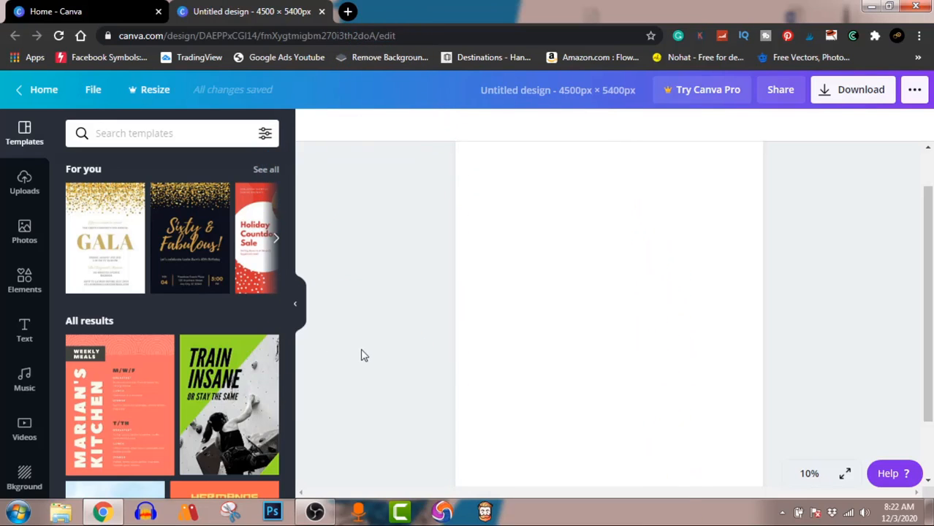
Add the "A GIFT just for you" font combination, enlarge it and centre it near the top of the page.
{"action": "left_click", "coordinate": [24, 336]}
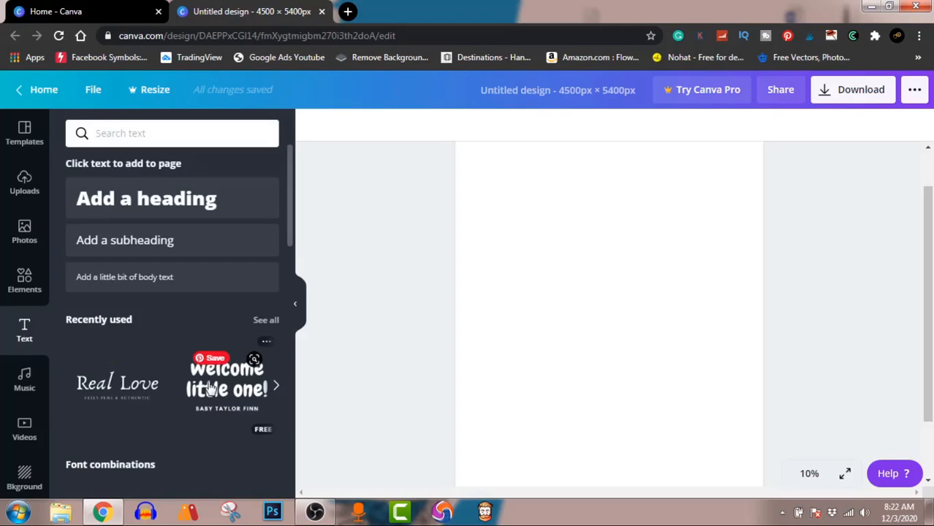
{"action": "scroll", "coordinate": [216, 391], "scroll_direction": "down", "scroll_amount": 5}
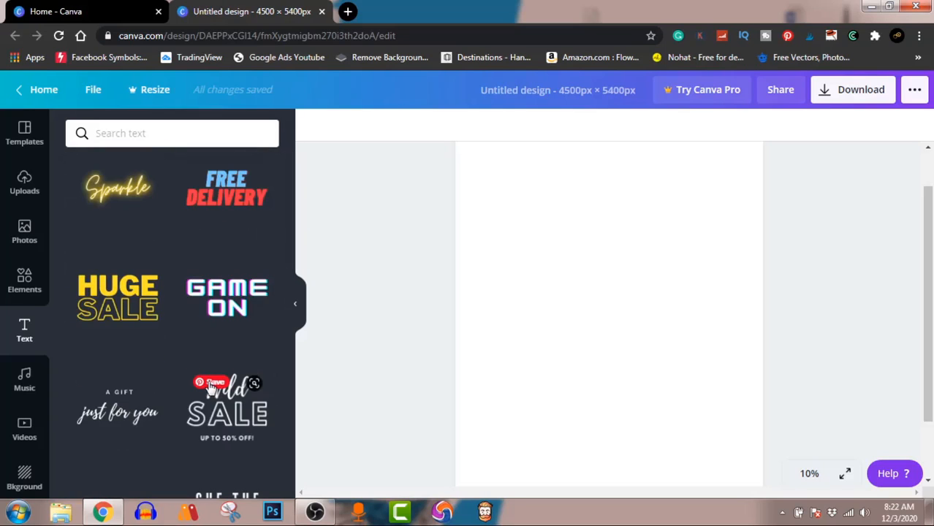
{"action": "left_click", "coordinate": [119, 414]}
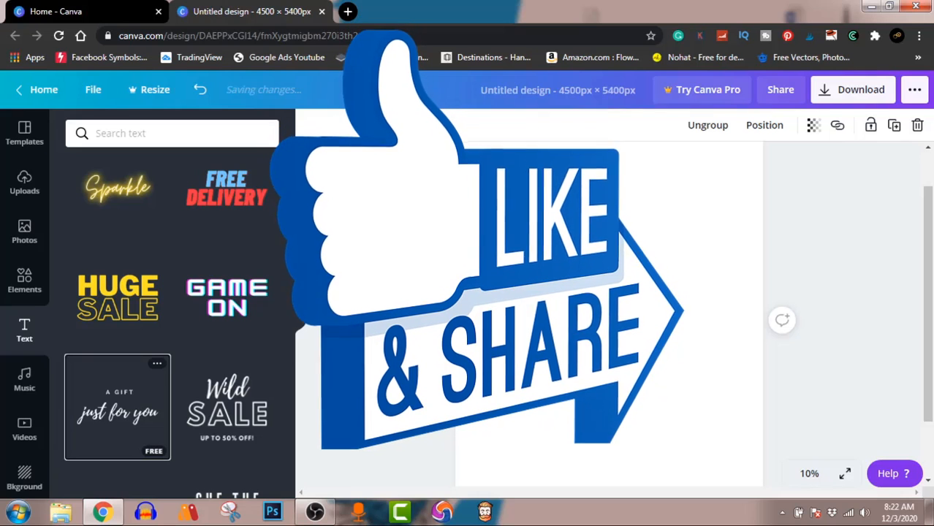
{"action": "left_click_drag", "start_coordinate": [661, 334], "coordinate": [767, 492]}
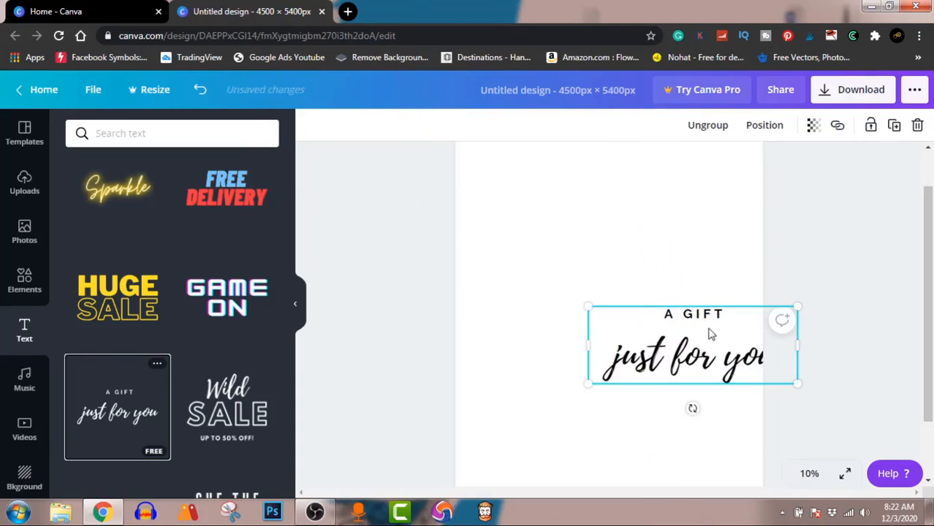
{"action": "left_click_drag", "start_coordinate": [701, 368], "coordinate": [633, 228]}
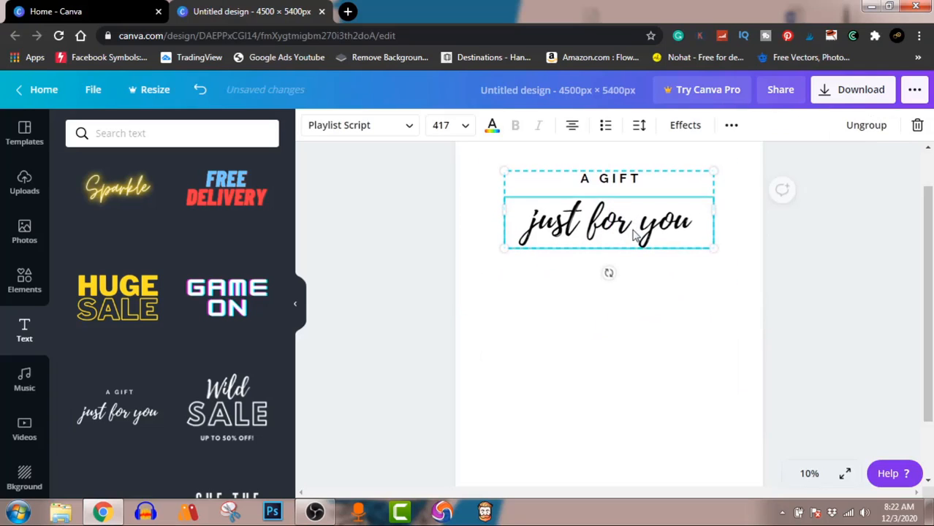
Ungroup the text combination and replace "A GIFT" with "IT'S THE MOST".
{"action": "left_click", "coordinate": [874, 126]}
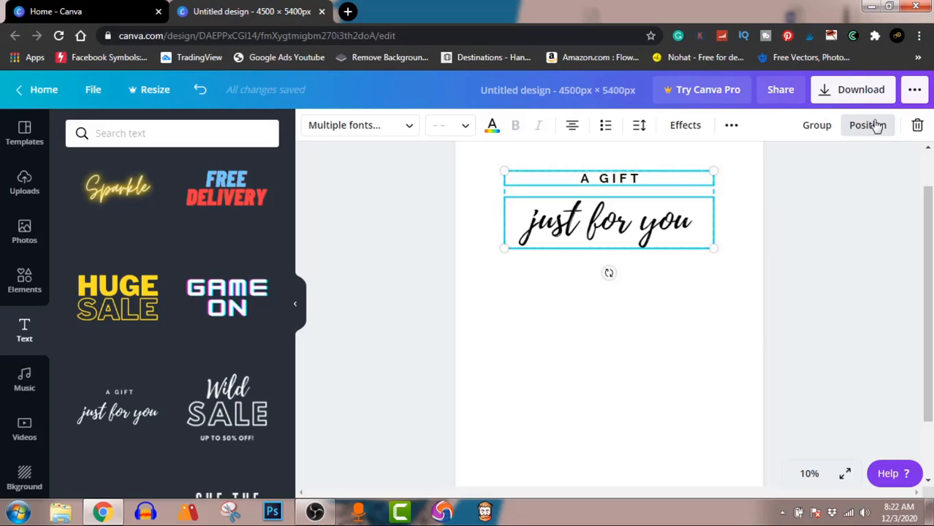
{"action": "left_click", "coordinate": [797, 274]}
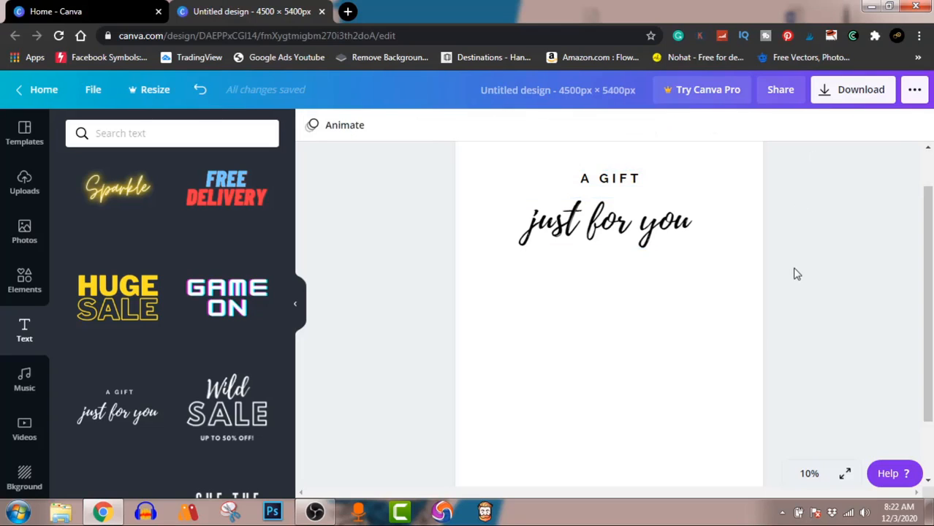
{"action": "left_click", "coordinate": [604, 186]}
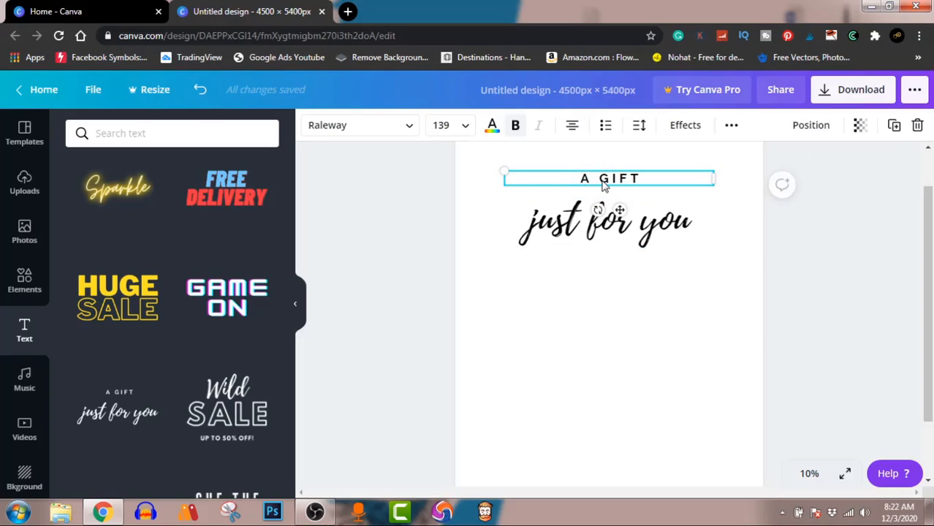
{"action": "double_click", "coordinate": [602, 181]}
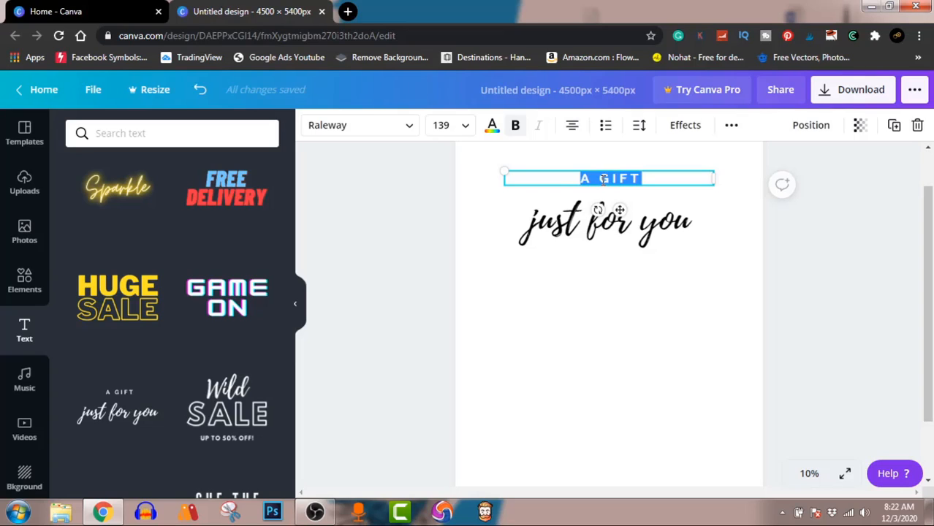
{"action": "key", "text": "BackSpace"}
{"action": "type", "text": "IT'"}
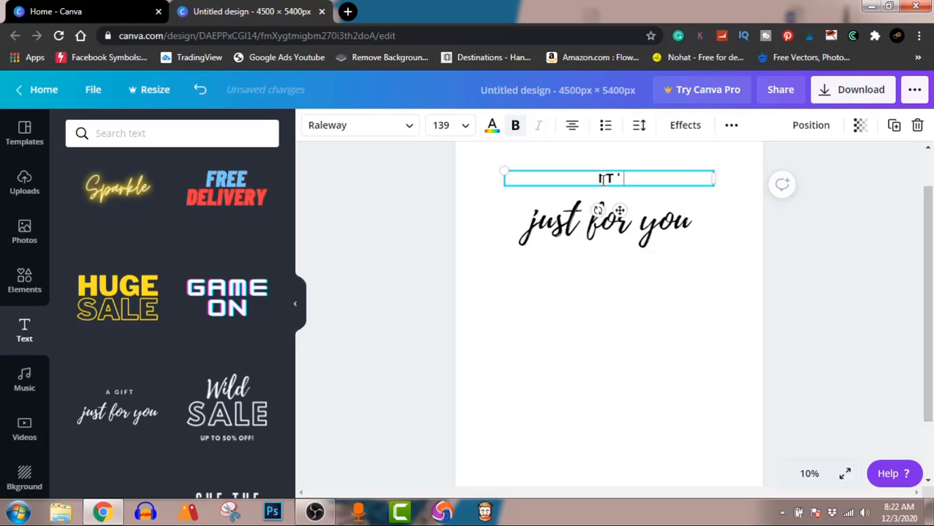
{"action": "type", "text": "S A"}
{"action": "key", "text": "BackSpace"}
{"action": "type", "text": "THE MOST"}
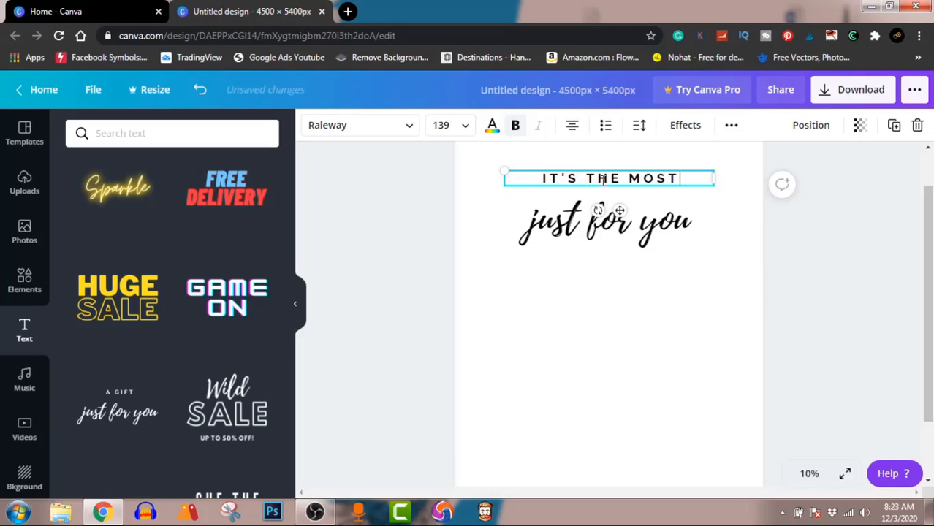
Replace the script line "just for you" with "Wonderfil", capitalising only the first letter.
{"action": "left_click", "coordinate": [646, 213]}
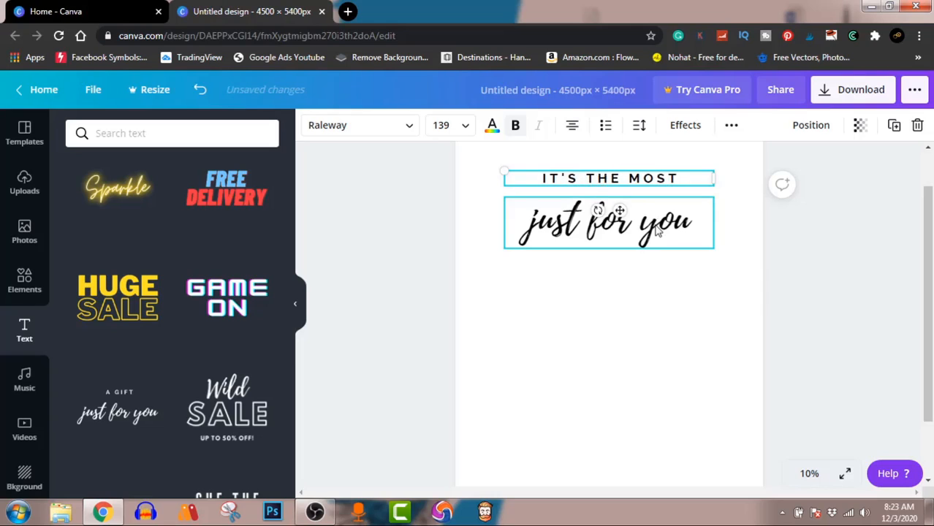
{"action": "double_click", "coordinate": [658, 231]}
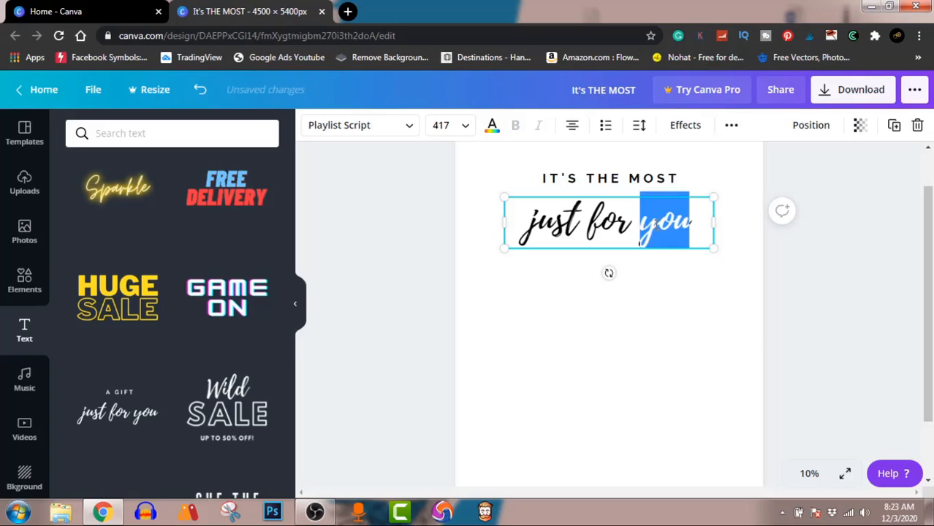
{"action": "key", "text": "ctrl+a"}
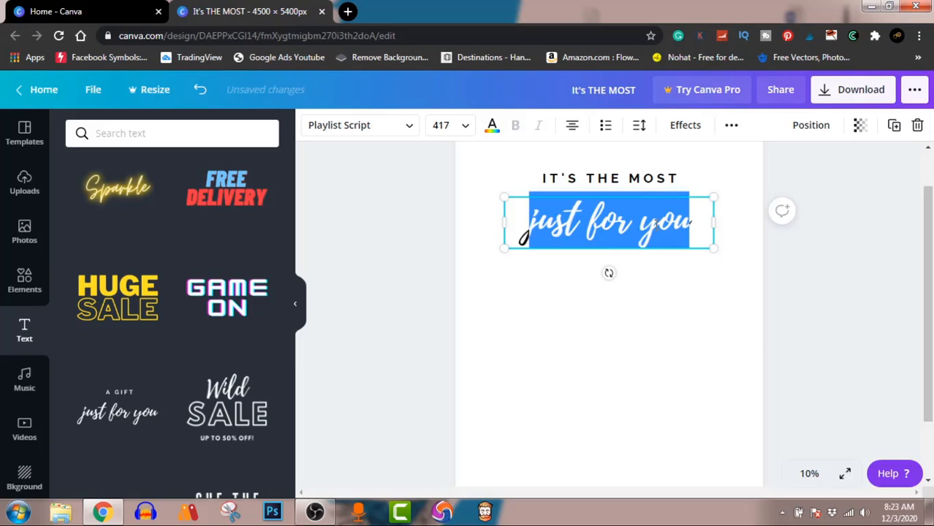
{"action": "type", "text": "W"}
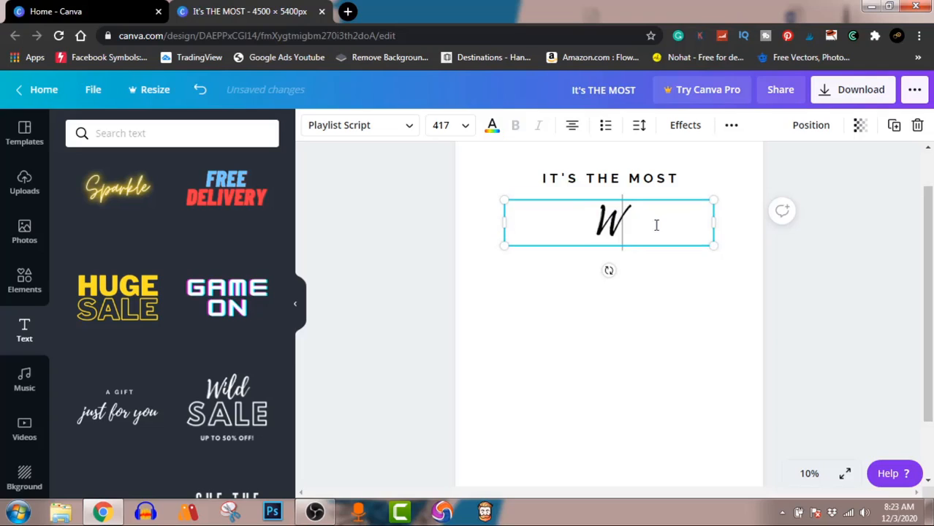
{"action": "type", "text": "ONDERFUL"}
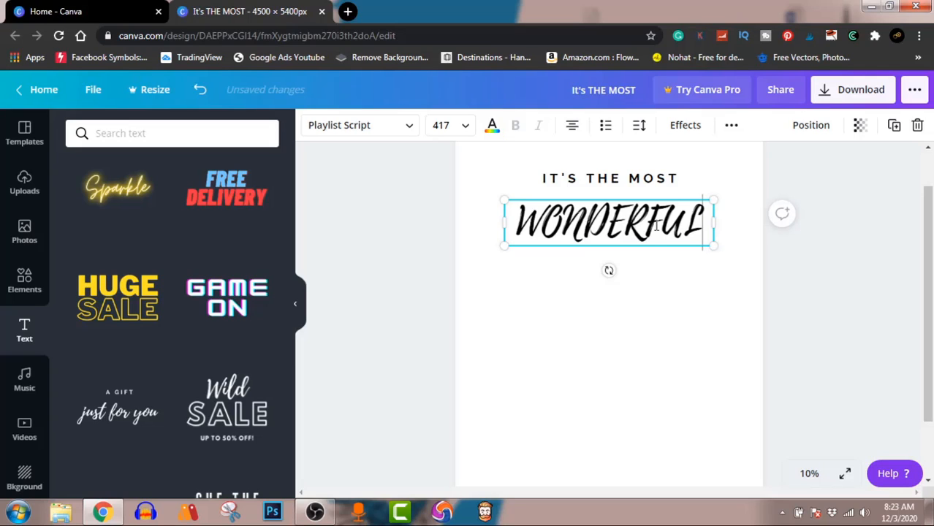
{"action": "key", "text": "BackSpace"}
{"action": "key", "text": "BackSpace"}
{"action": "key", "text": "BackSpace"}
{"action": "key", "text": "BackSpace"}
{"action": "key", "text": "BackSpace"}
{"action": "key", "text": "BackSpace"}
{"action": "key", "text": "BackSpace"}
{"action": "key", "text": "BackSpace"}
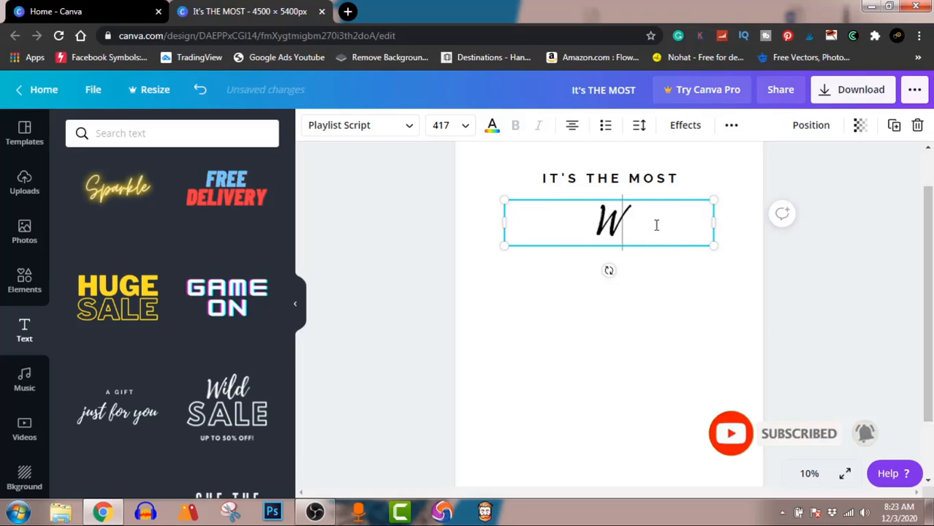
{"action": "type", "text": "onderf"}
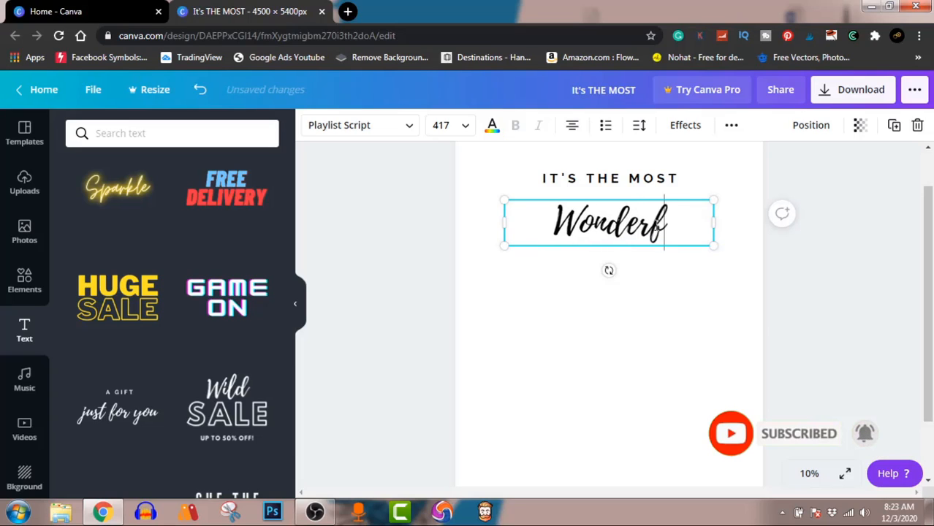
{"action": "type", "text": "ul"}
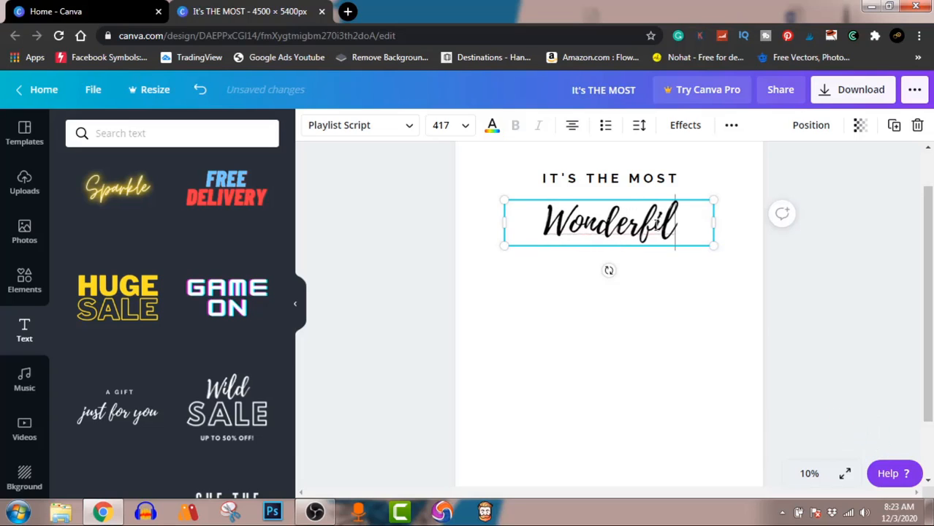
Enlarge the script word to about font size 494 and centre it close beneath "IT'S THE MOST".
{"action": "left_click_drag", "start_coordinate": [713, 244], "coordinate": [746, 275]}
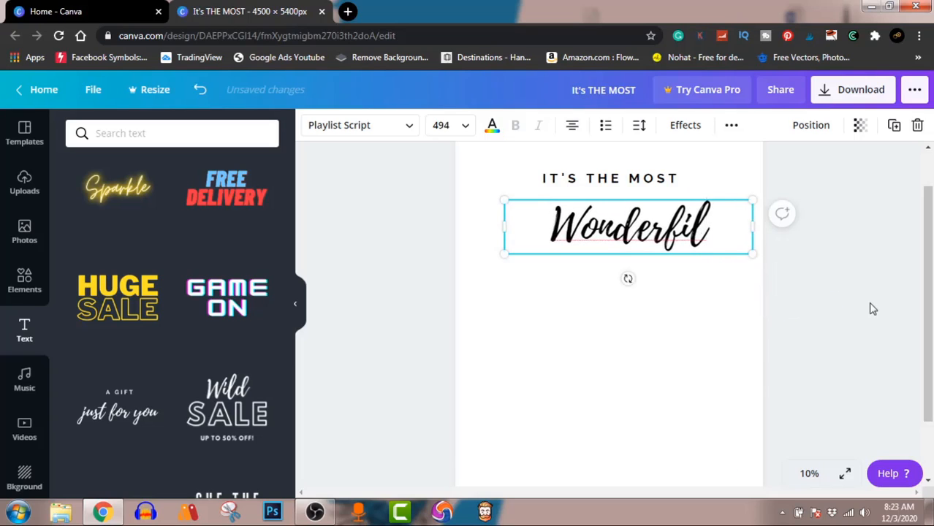
{"action": "left_click", "coordinate": [872, 309]}
{"action": "left_click_drag", "start_coordinate": [707, 223], "coordinate": [689, 209]}
{"action": "left_click", "coordinate": [799, 340]}
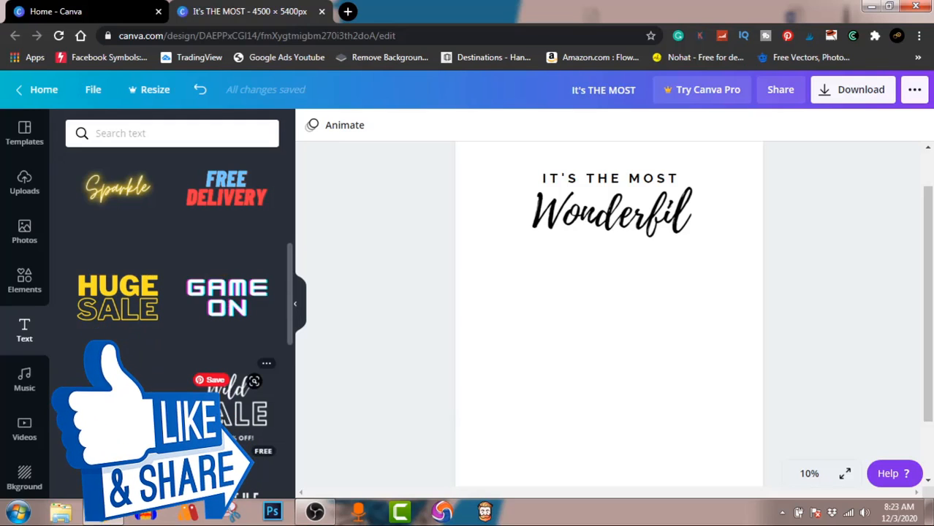
{"action": "scroll", "coordinate": [207, 322], "scroll_direction": "down", "scroll_amount": 2}
{"action": "left_click", "coordinate": [203, 299]}
{"action": "scroll", "coordinate": [203, 299], "scroll_direction": "down", "scroll_amount": 2}
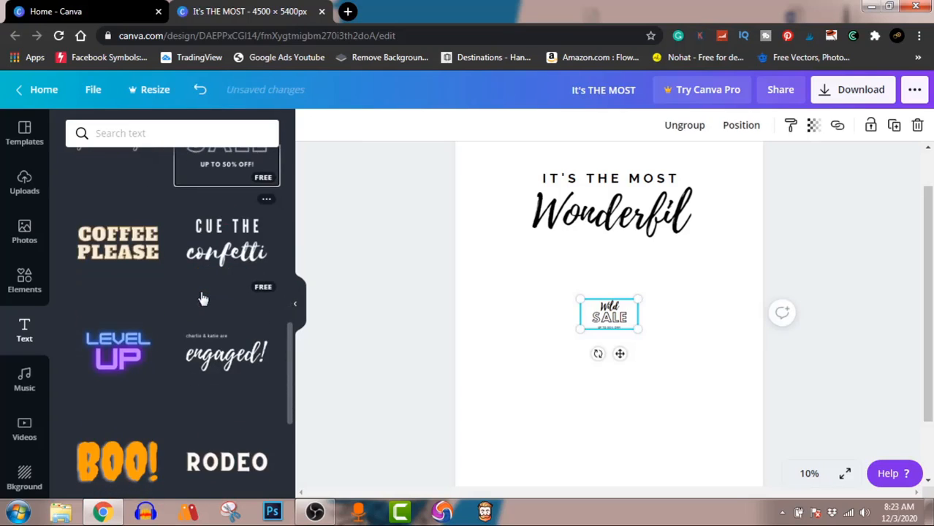
{"action": "key", "text": "Delete"}
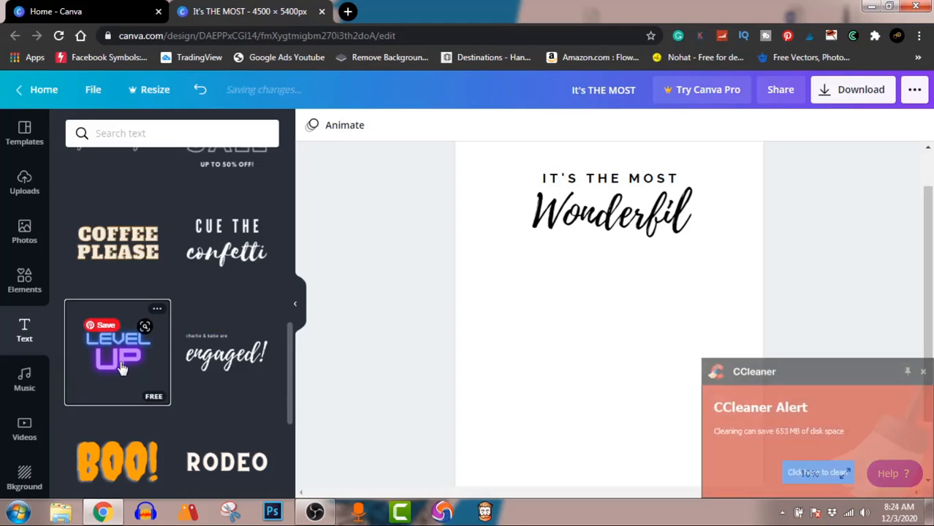
Dismiss the CCleaner alert, then add the neon "LEVEL UP" font combination and enlarge it beyond the page's right edge.
{"action": "left_click", "coordinate": [922, 373]}
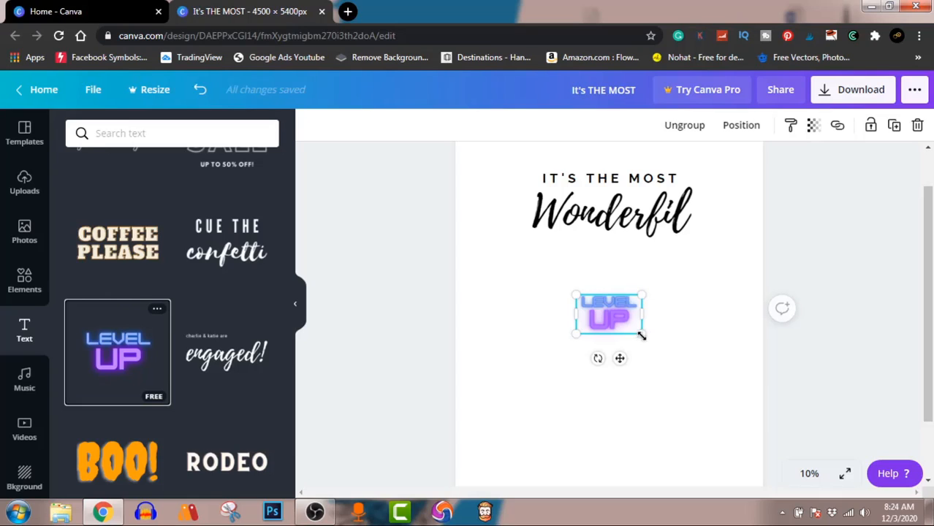
{"action": "left_click_drag", "start_coordinate": [643, 335], "coordinate": [646, 336]}
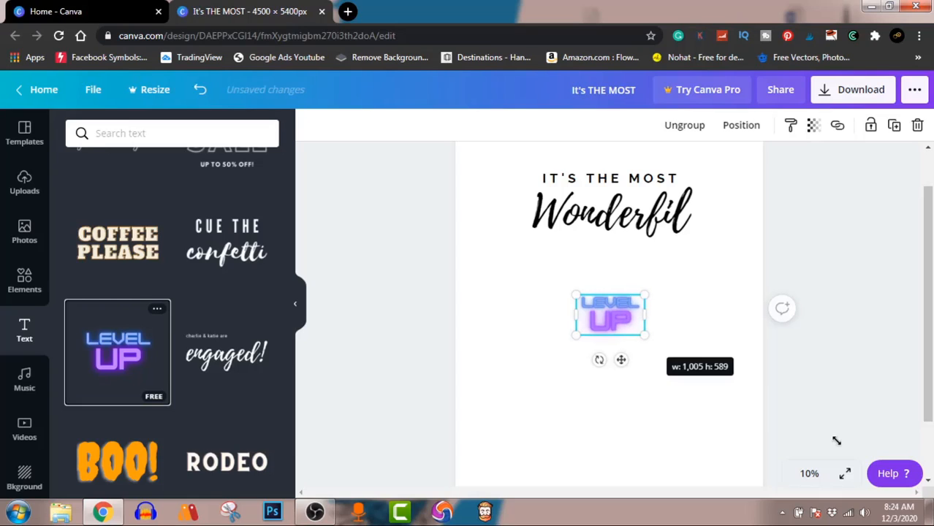
{"action": "left_click_drag", "start_coordinate": [837, 441], "coordinate": [834, 444]}
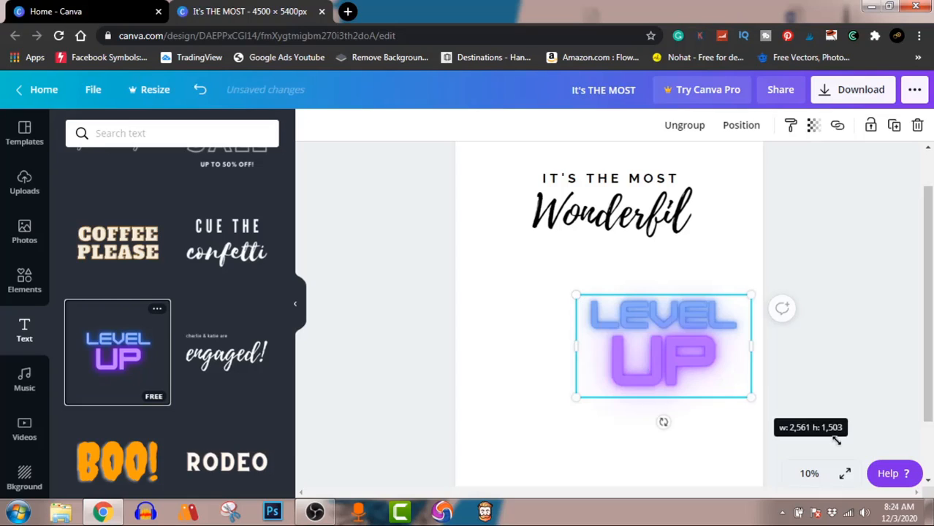
Ungroup the neon "LEVEL UP" text and delete the purple word "UP".
{"action": "left_click", "coordinate": [683, 357]}
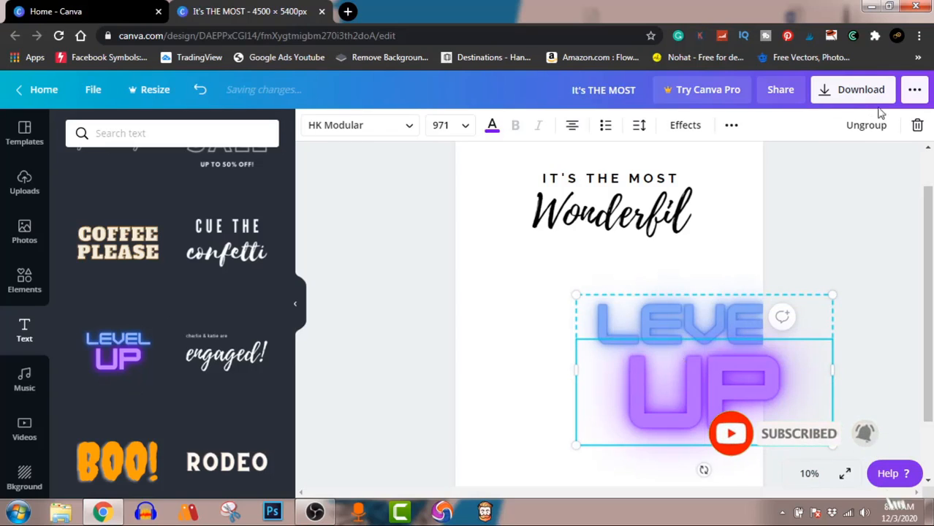
{"action": "left_click", "coordinate": [865, 125]}
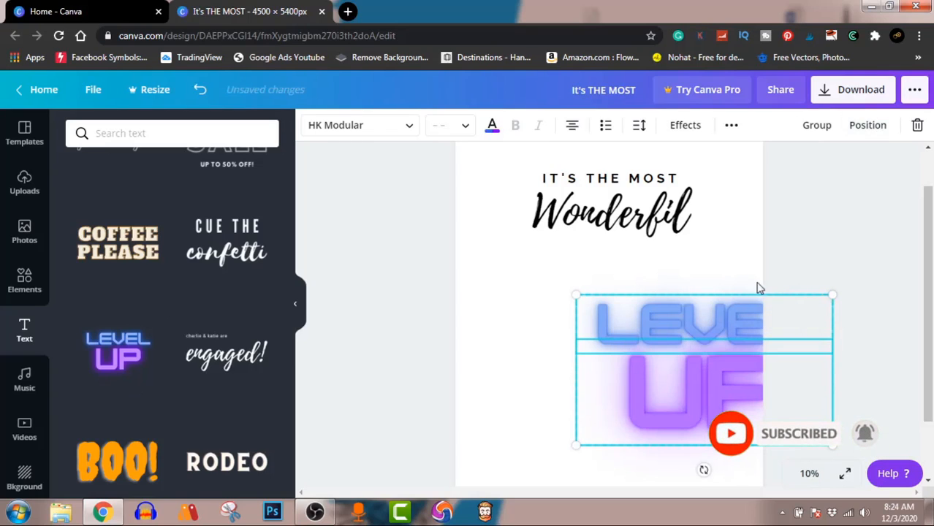
{"action": "left_click", "coordinate": [879, 216]}
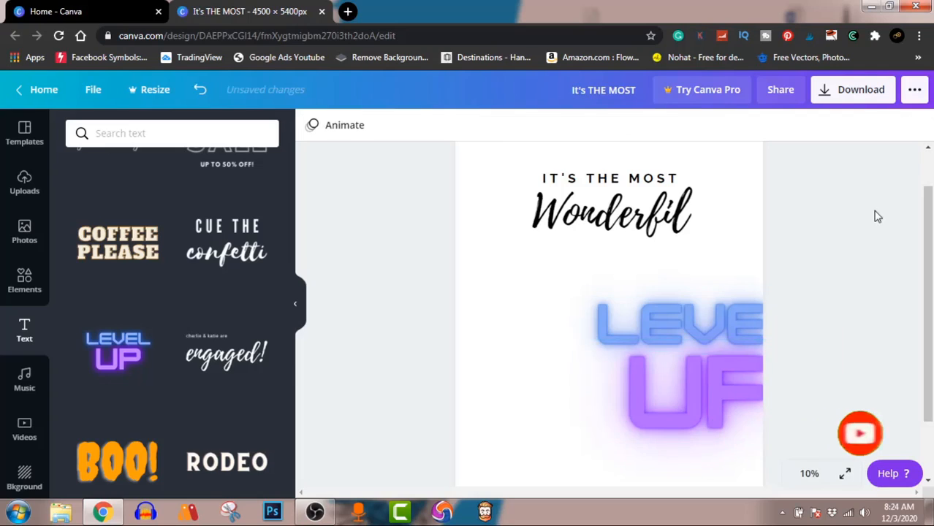
{"action": "left_click", "coordinate": [715, 399]}
{"action": "key", "text": "Delete"}
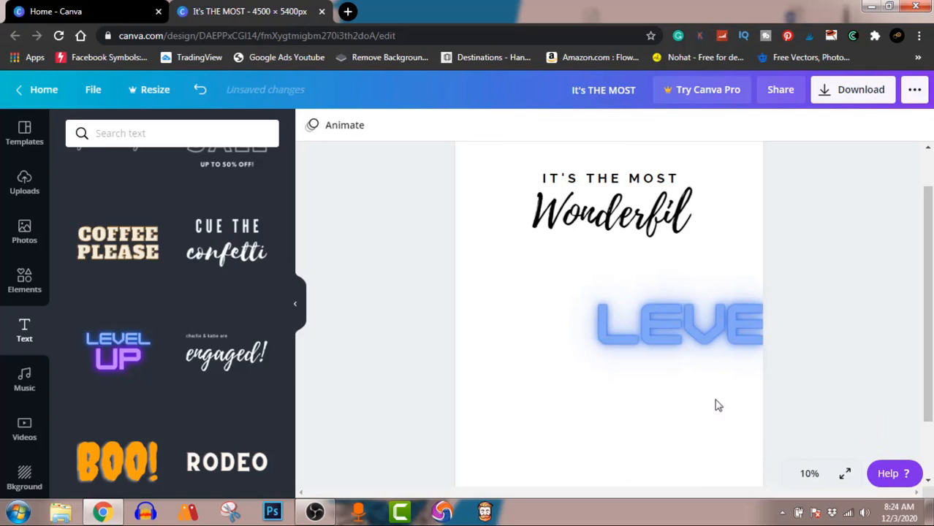
Replace the blue neon word "LEVEL" with "TIME".
{"action": "left_click", "coordinate": [677, 329]}
{"action": "left_click", "coordinate": [676, 330]}
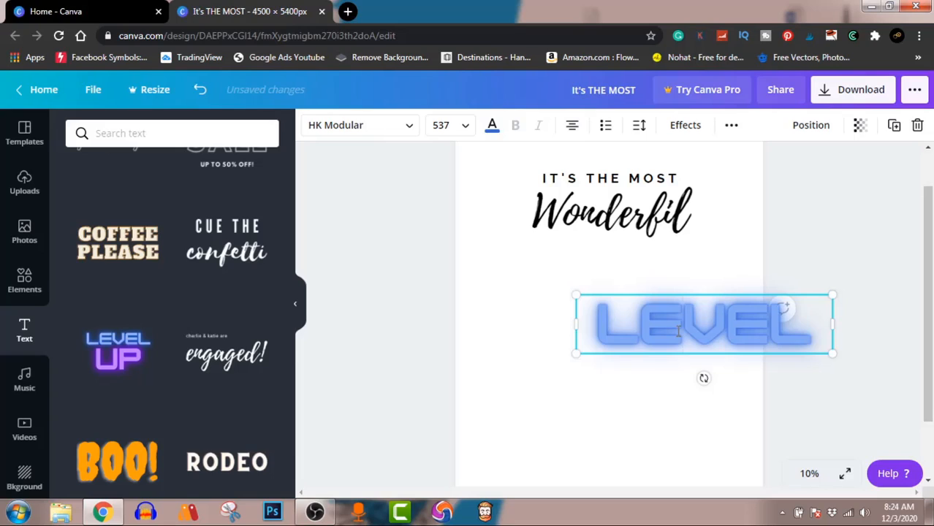
{"action": "double_click", "coordinate": [679, 331]}
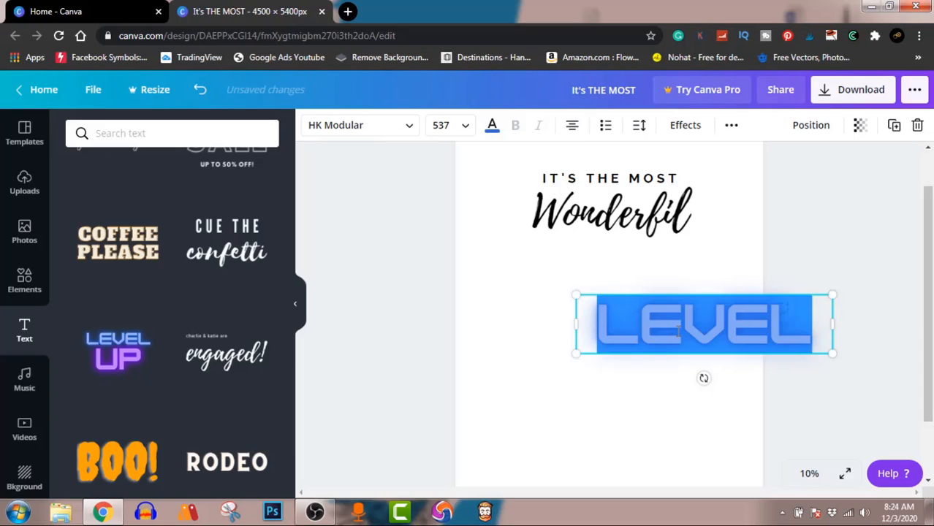
{"action": "type", "text": "TIME"}
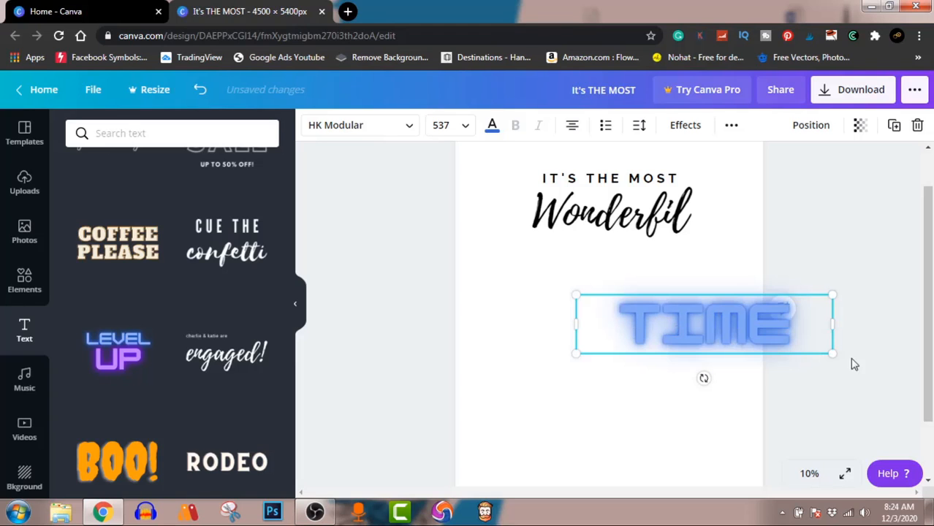
Shrink the neon "TIME" text to about font size 414 and place it directly beneath "Wonderfil".
{"action": "left_click_drag", "start_coordinate": [832, 355], "coordinate": [774, 340]}
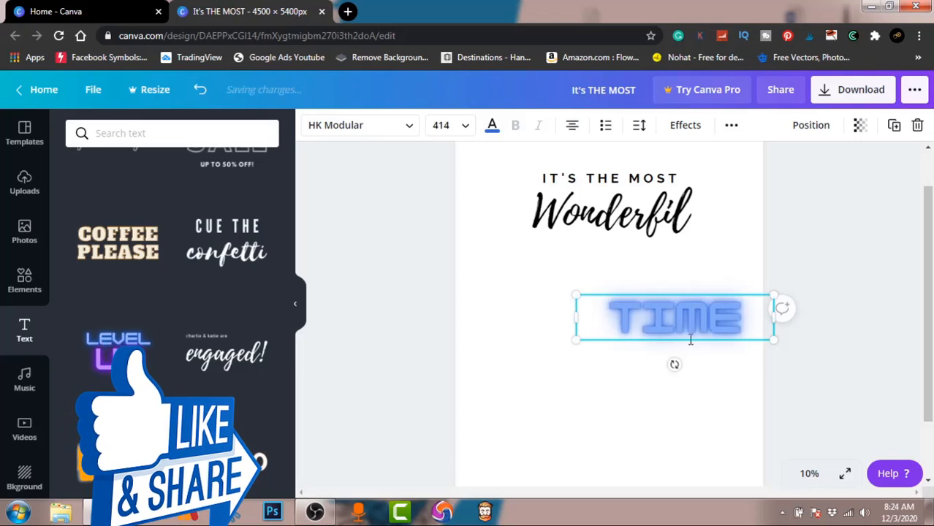
{"action": "left_click", "coordinate": [853, 196]}
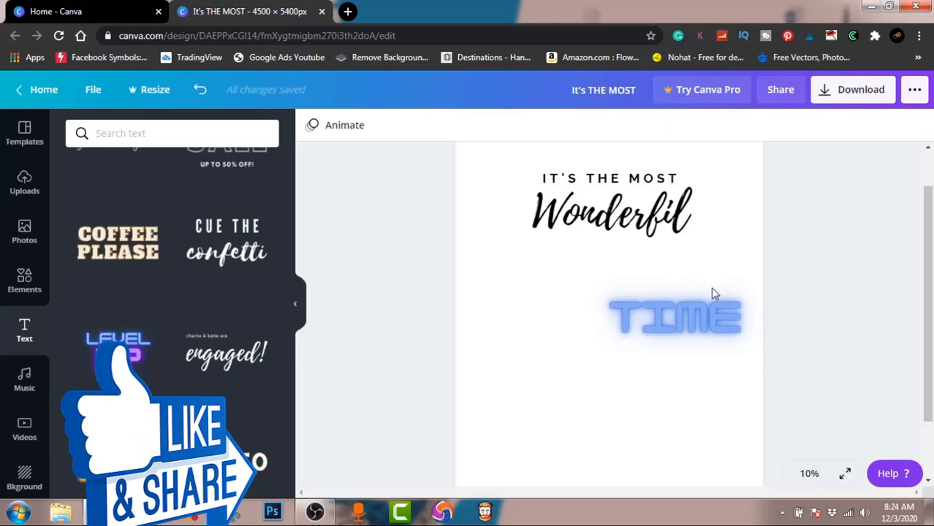
{"action": "left_click_drag", "start_coordinate": [696, 313], "coordinate": [614, 249]}
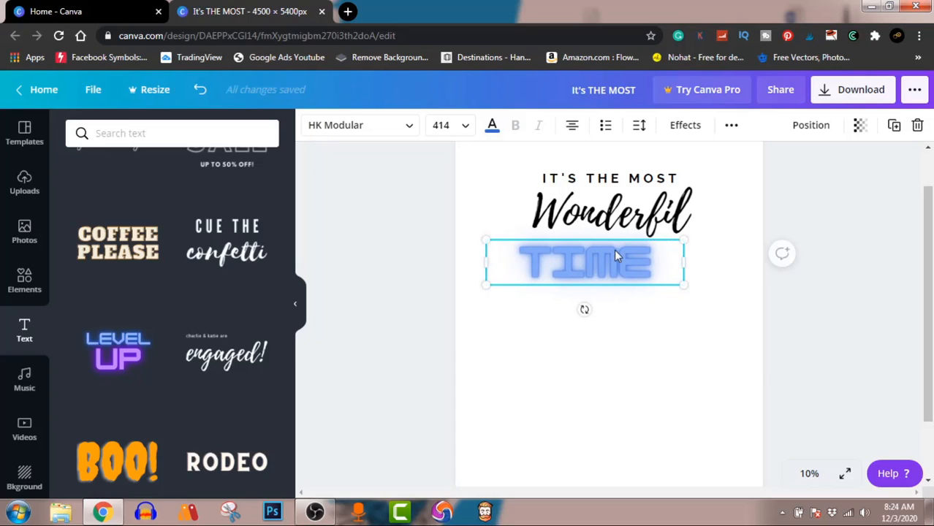
{"action": "left_click", "coordinate": [866, 261]}
Duplicate the script word "Wonderfil" below "TIME" and replace the copy's text with "of the".
{"action": "left_click", "coordinate": [668, 223]}
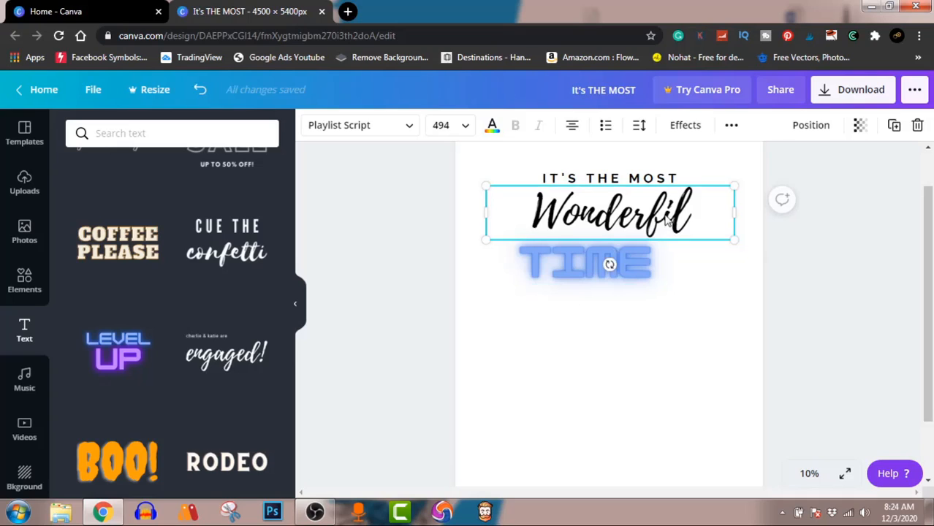
{"action": "left_click_drag", "start_coordinate": [668, 220], "coordinate": [633, 315]}
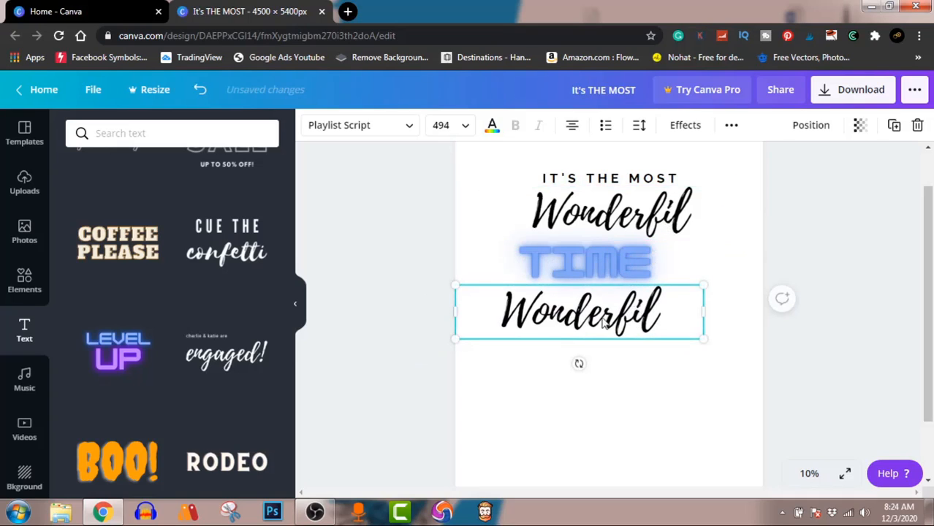
{"action": "double_click", "coordinate": [599, 322]}
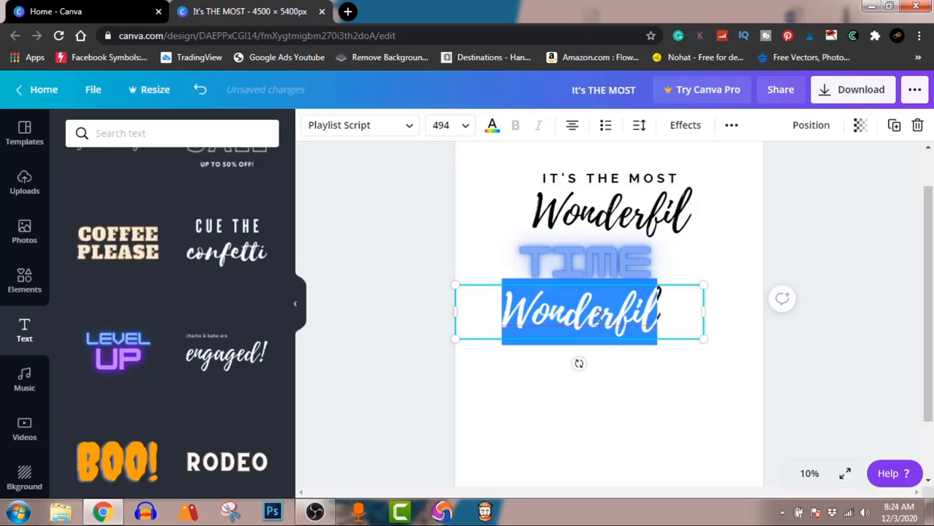
{"action": "type", "text": "of th"}
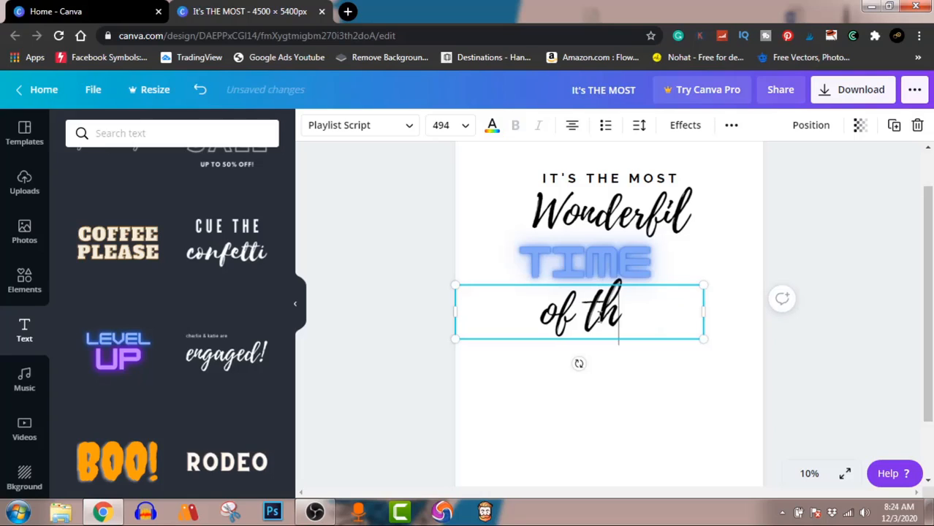
{"action": "type", "text": "e"}
{"action": "key", "text": "Return"}
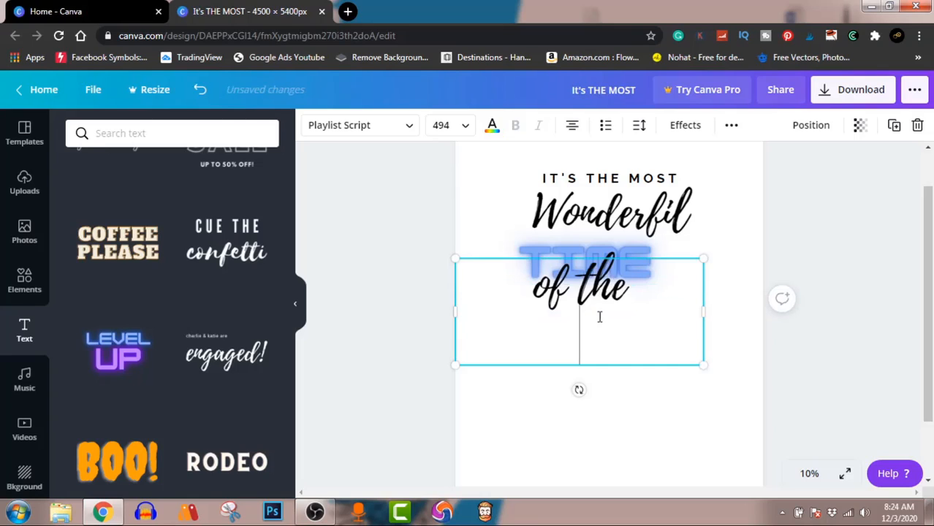
{"action": "type", "text": "year"}
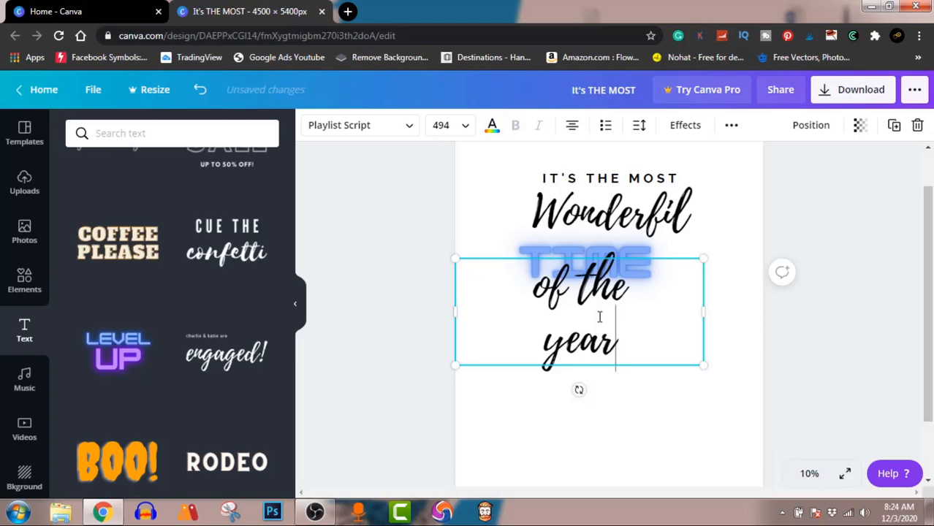
{"action": "key", "text": "BackSpace"}
{"action": "key", "text": "BackSpace"}
{"action": "key", "text": "BackSpace"}
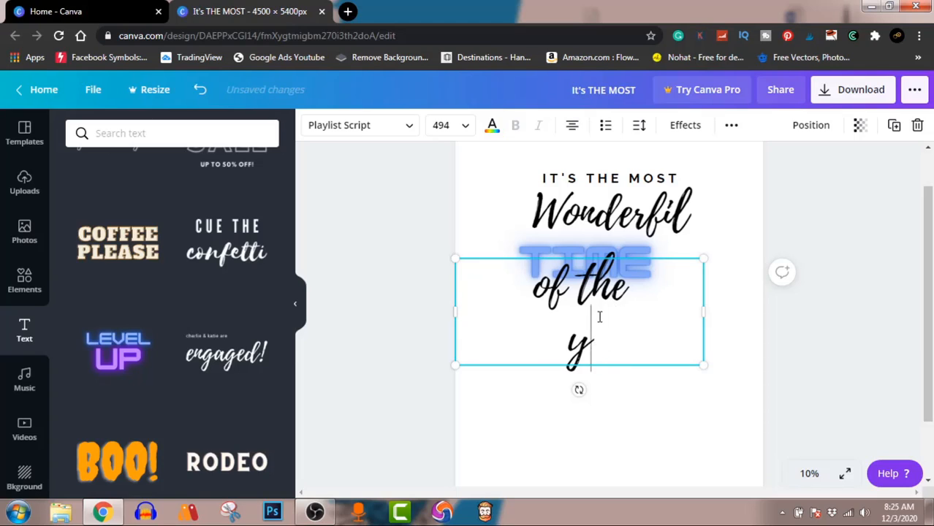
{"action": "key", "text": "BackSpace"}
{"action": "key", "text": "BackSpace"}
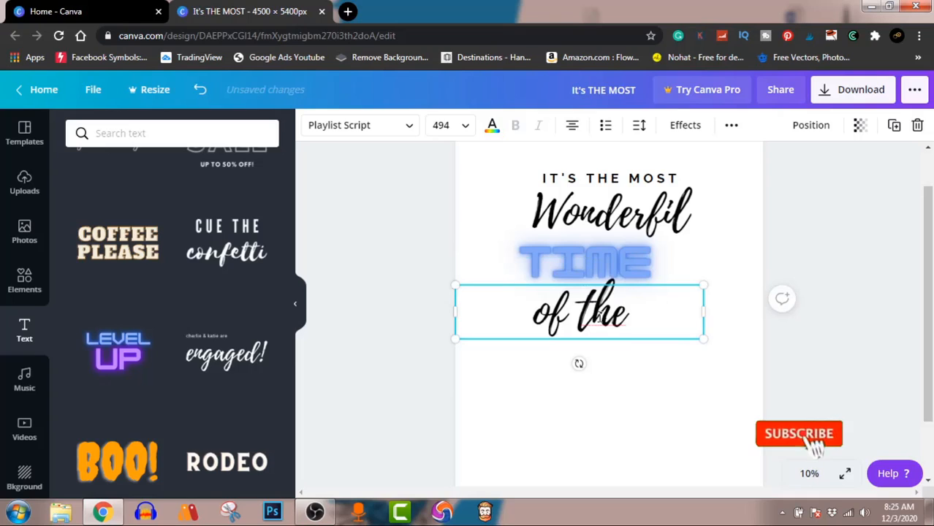
Shrink the script text "of the" to about font size 399.
{"action": "left_click_drag", "start_coordinate": [701, 338], "coordinate": [657, 327]}
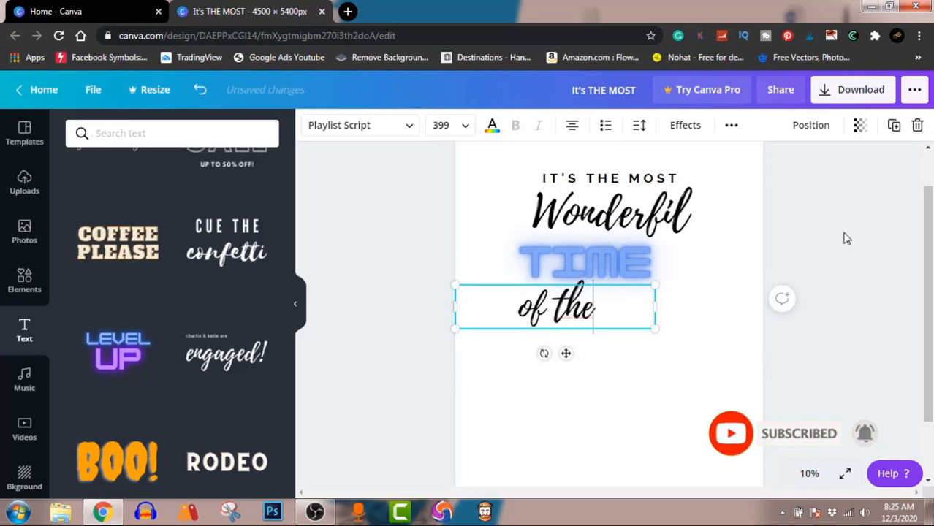
{"action": "left_click", "coordinate": [845, 236]}
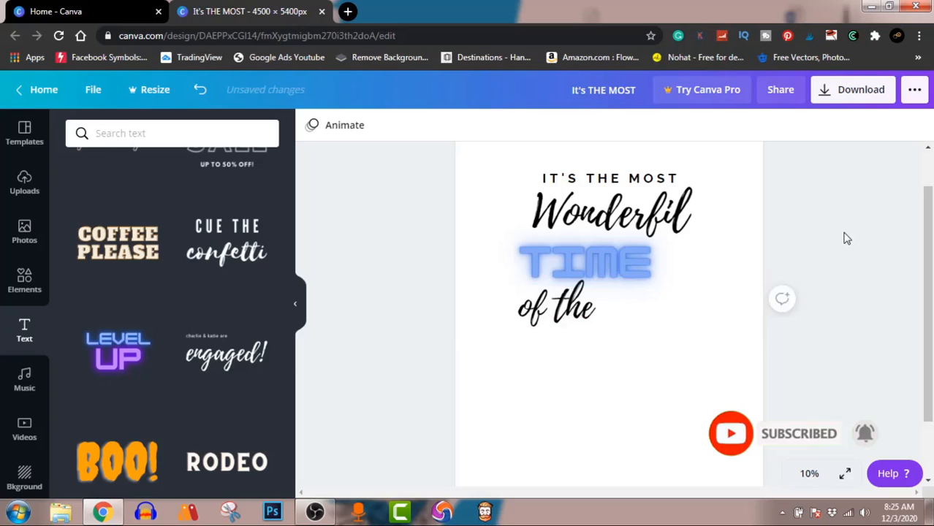
Duplicate "of the", change the copy's text to "year", and tuck it close beneath "of the", shifted slightly right.
{"action": "left_click", "coordinate": [565, 313]}
{"action": "left_click_drag", "start_coordinate": [564, 313], "coordinate": [565, 338]}
{"action": "double_click", "coordinate": [574, 342]}
{"action": "left_click", "coordinate": [566, 347]}
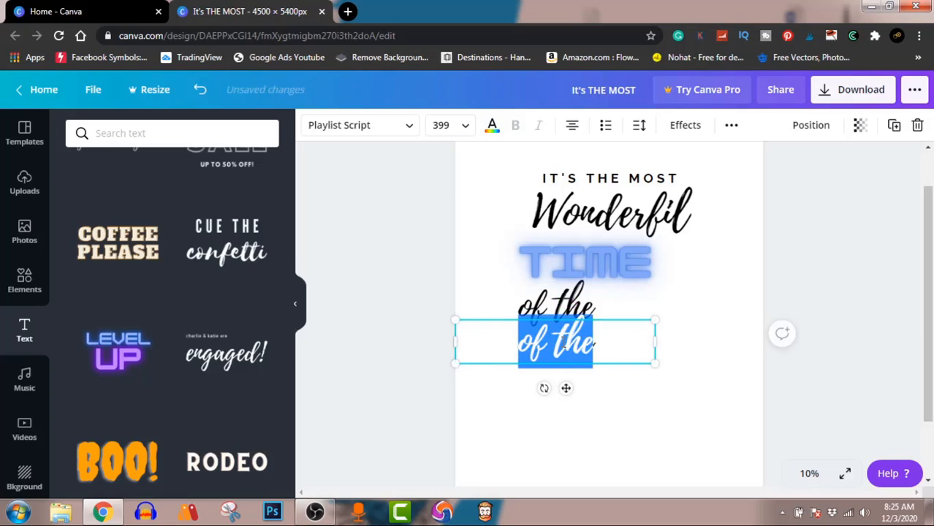
{"action": "type", "text": "year"}
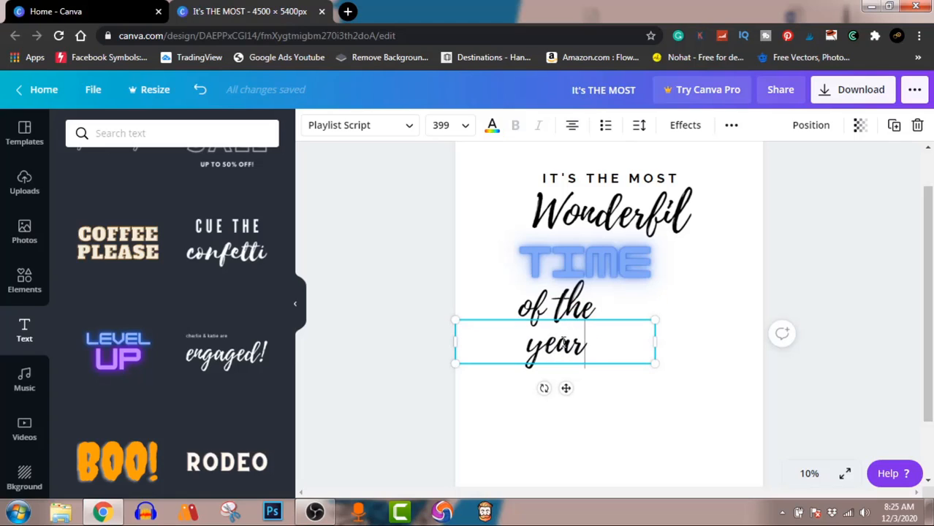
{"action": "left_click", "coordinate": [801, 313]}
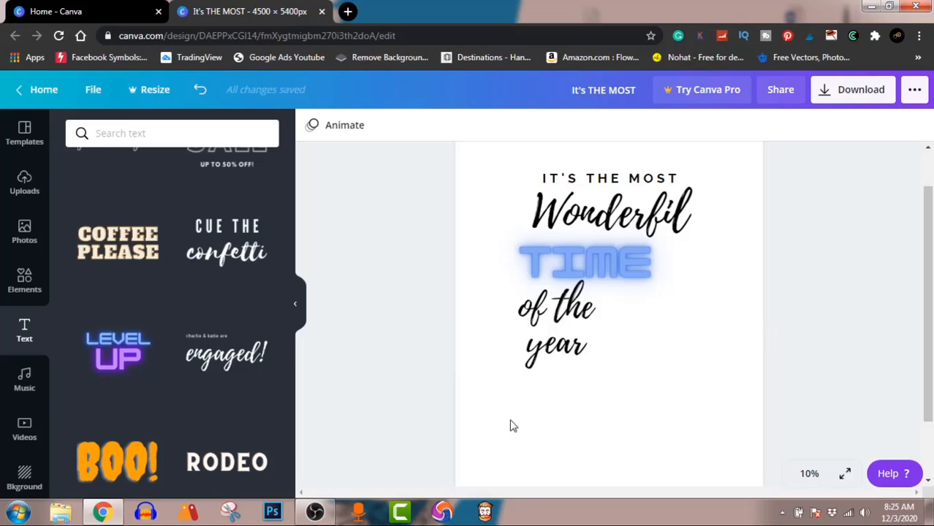
{"action": "left_click_drag", "start_coordinate": [584, 348], "coordinate": [595, 336]}
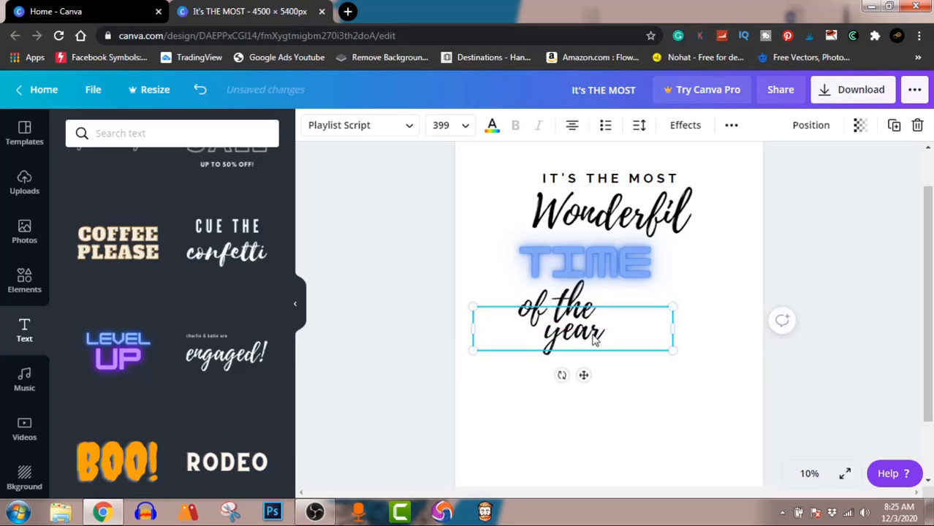
{"action": "left_click", "coordinate": [834, 263]}
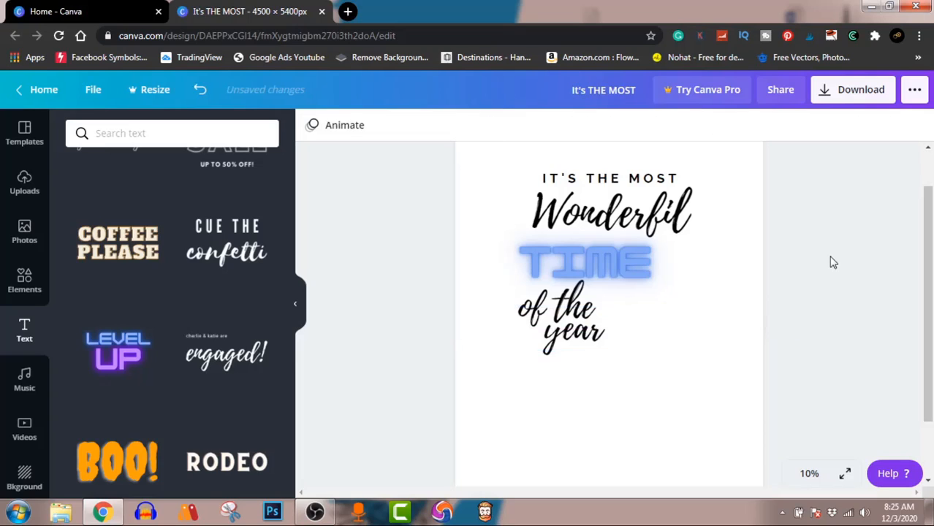
Search the elements for "christmas" and add the free hanging ornaments graphic, overlapping the right part of "TIME".
{"action": "left_click", "coordinate": [24, 281]}
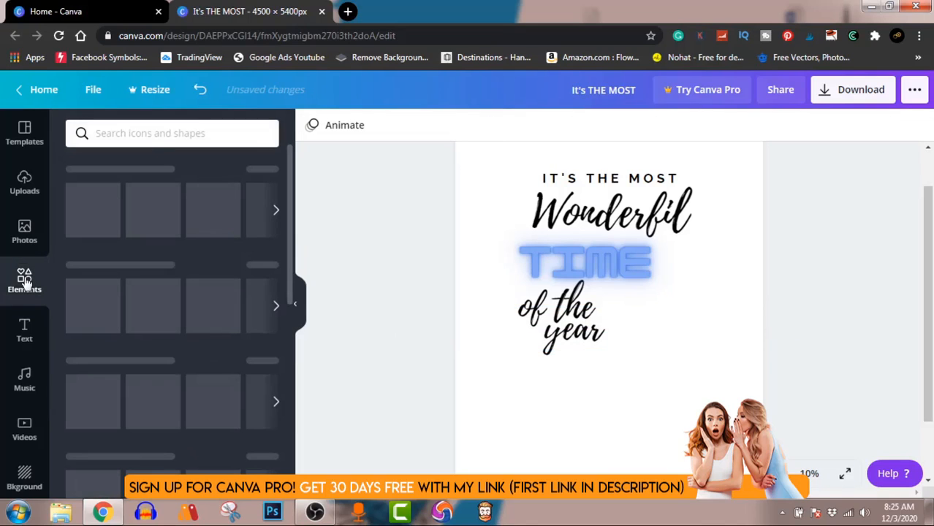
{"action": "left_click", "coordinate": [150, 135]}
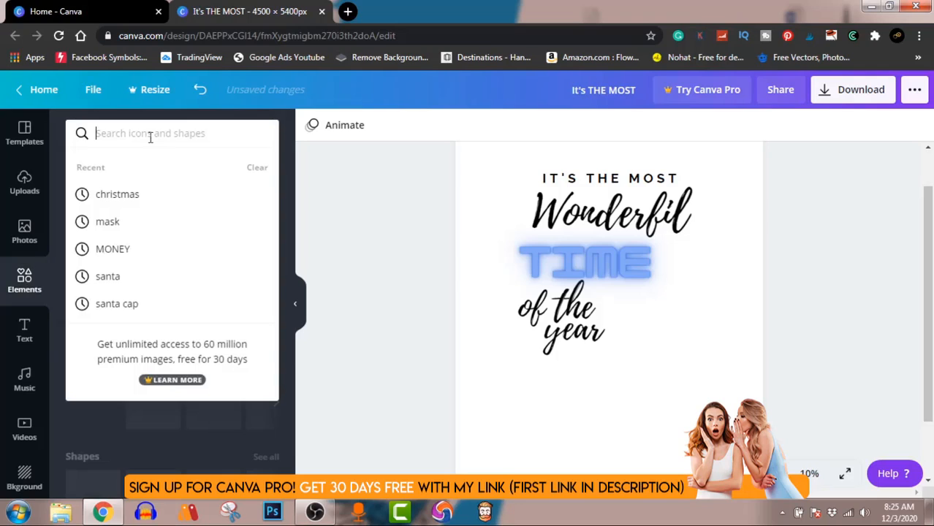
{"action": "left_click", "coordinate": [129, 194]}
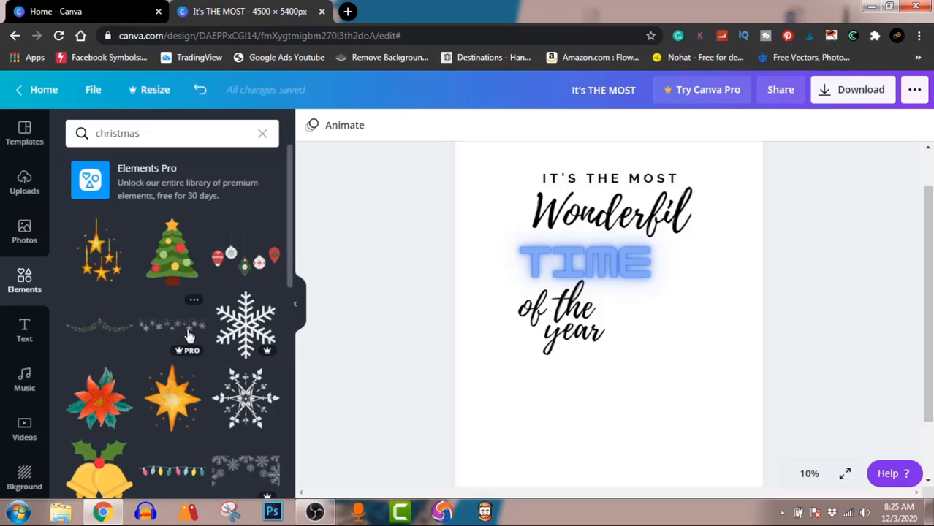
{"action": "left_click", "coordinate": [246, 257]}
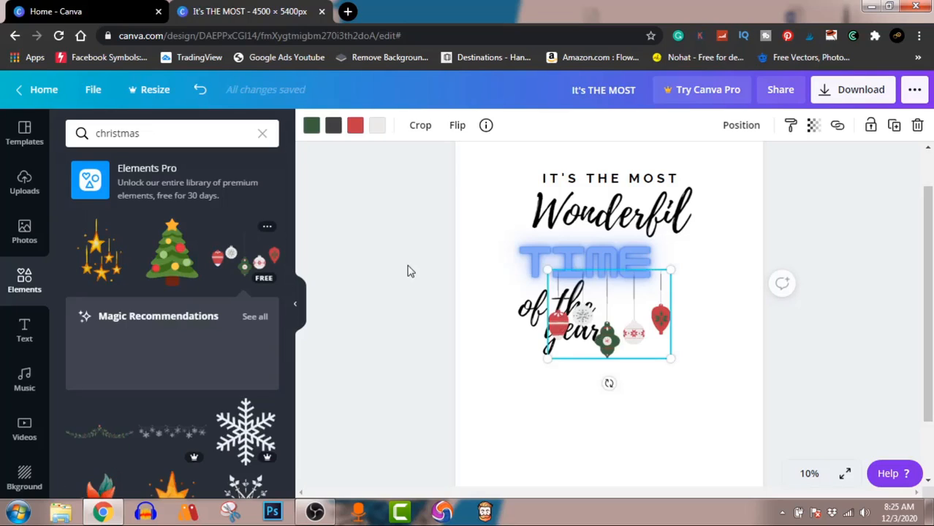
{"action": "left_click_drag", "start_coordinate": [629, 295], "coordinate": [657, 260]}
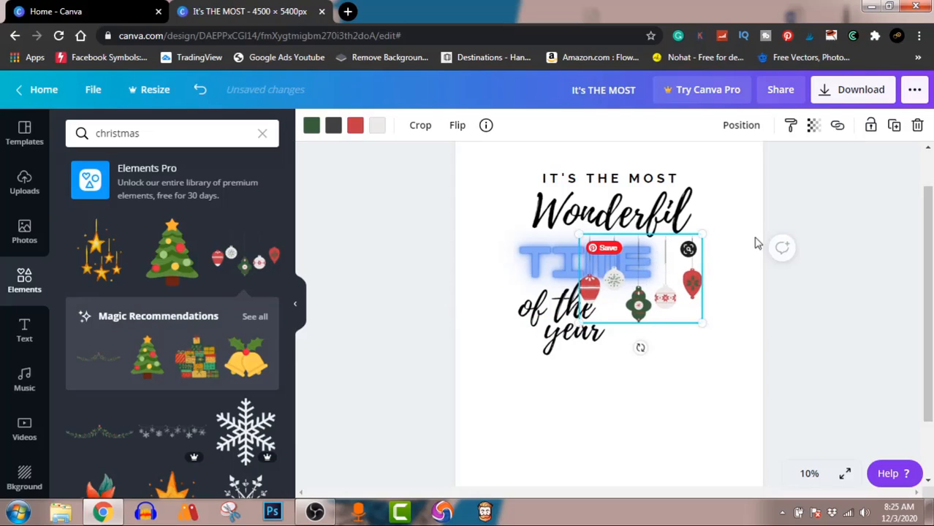
{"action": "left_click", "coordinate": [845, 290]}
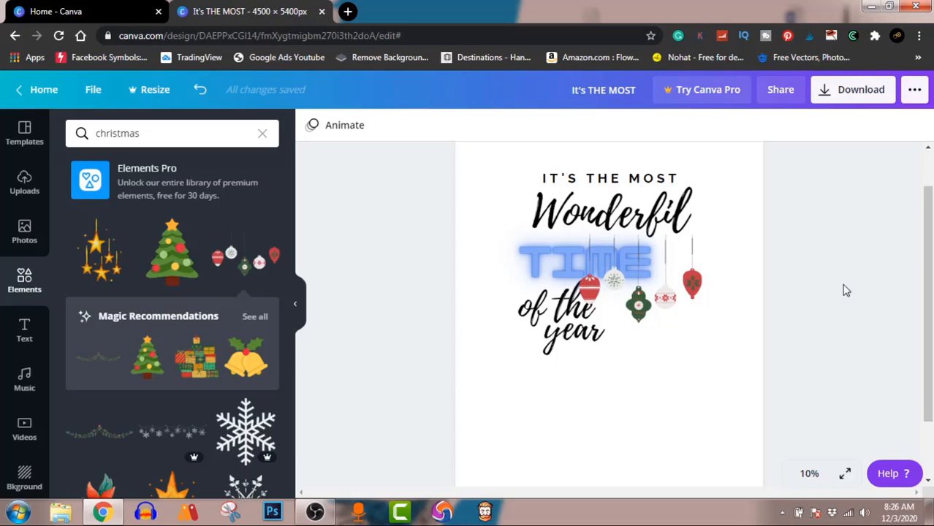
Add the green leafy Christmas garland, shrink it slightly and centre it between "IT'S THE MOST" and "Wonderfil".
{"action": "left_click", "coordinate": [94, 439]}
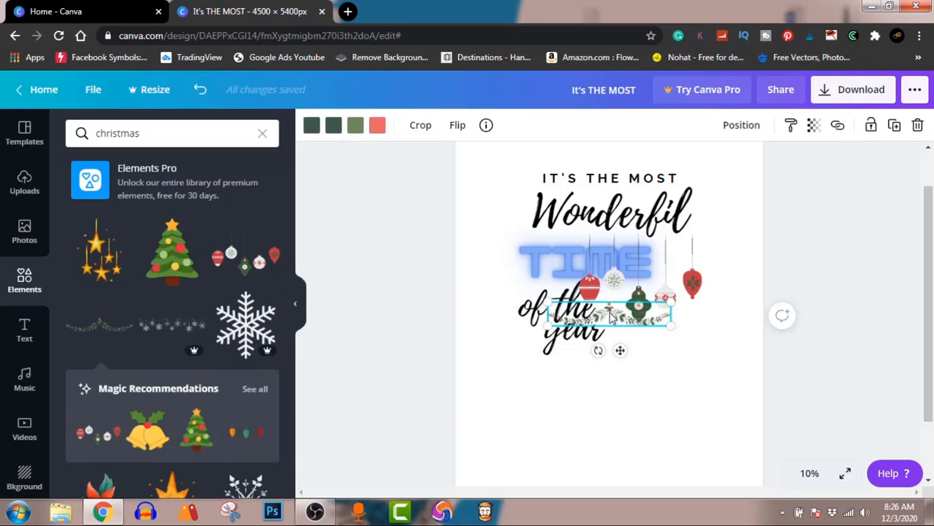
{"action": "left_click_drag", "start_coordinate": [612, 322], "coordinate": [669, 327]}
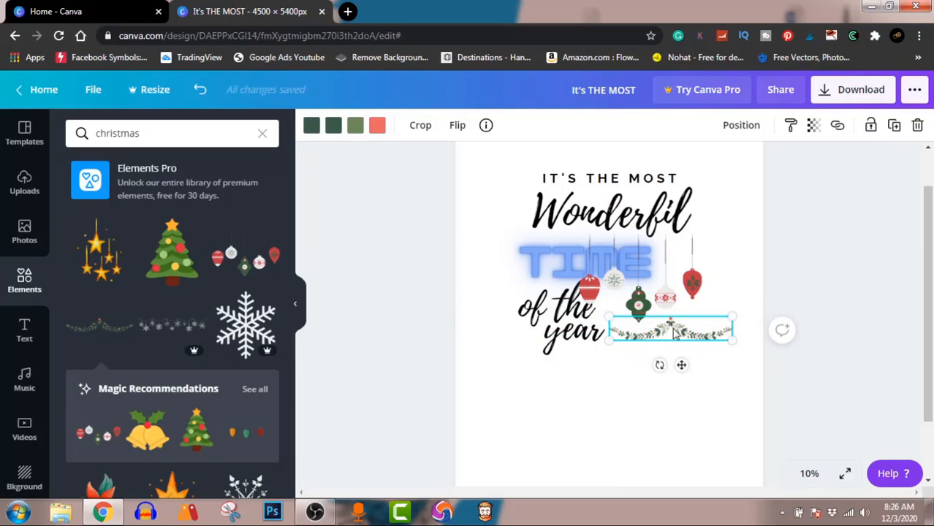
{"action": "left_click_drag", "start_coordinate": [672, 326], "coordinate": [615, 194]}
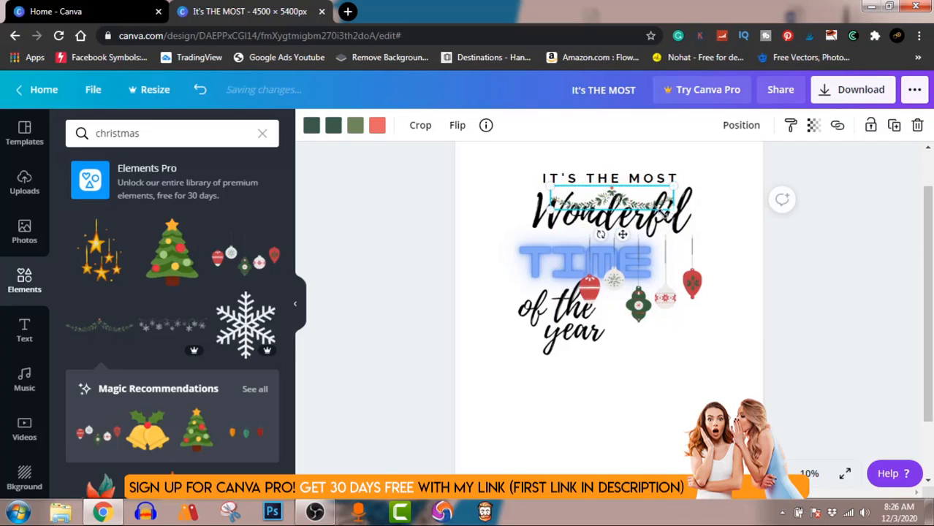
{"action": "left_click_drag", "start_coordinate": [673, 209], "coordinate": [657, 202]}
{"action": "left_click_drag", "start_coordinate": [601, 194], "coordinate": [615, 191]}
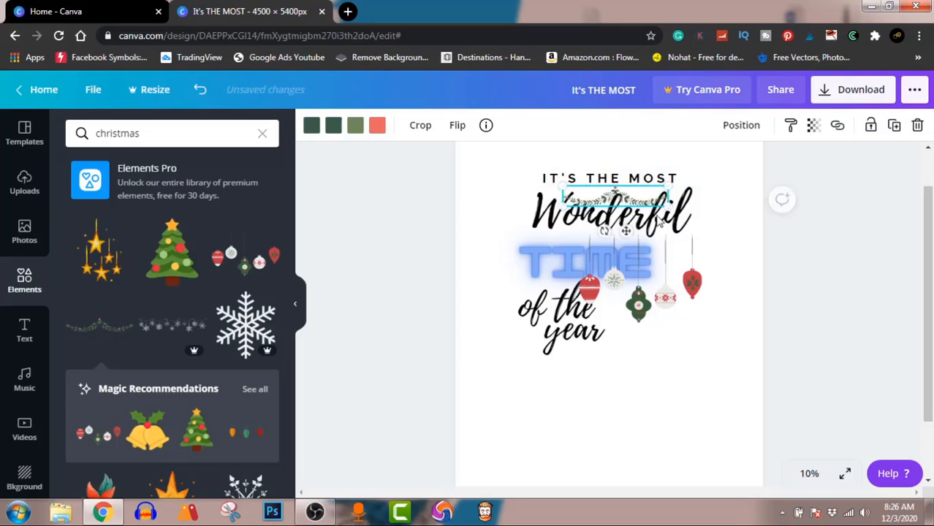
{"action": "left_click", "coordinate": [831, 263]}
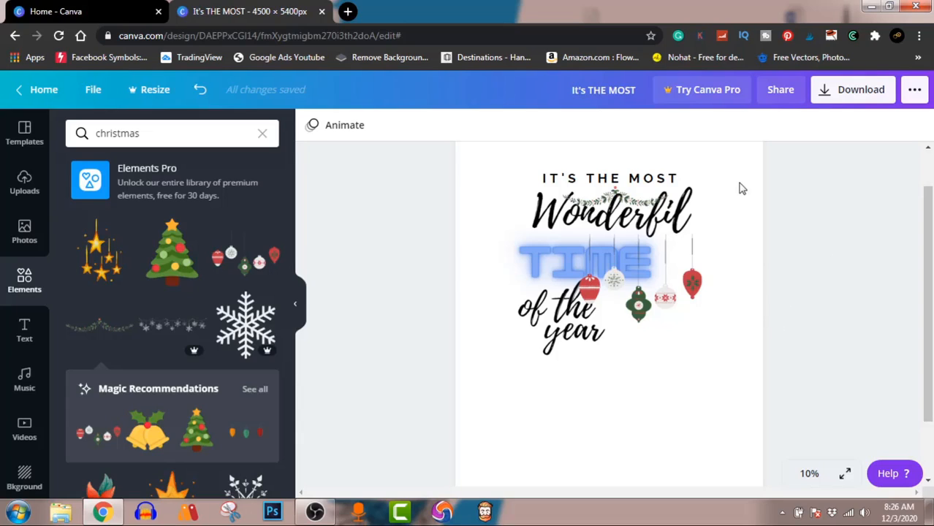
Download the finished design as a 4500 × 5400 px PNG and dismiss the post-scheduling promotion.
{"action": "scroll", "coordinate": [740, 189], "scroll_direction": "down", "scroll_amount": 2}
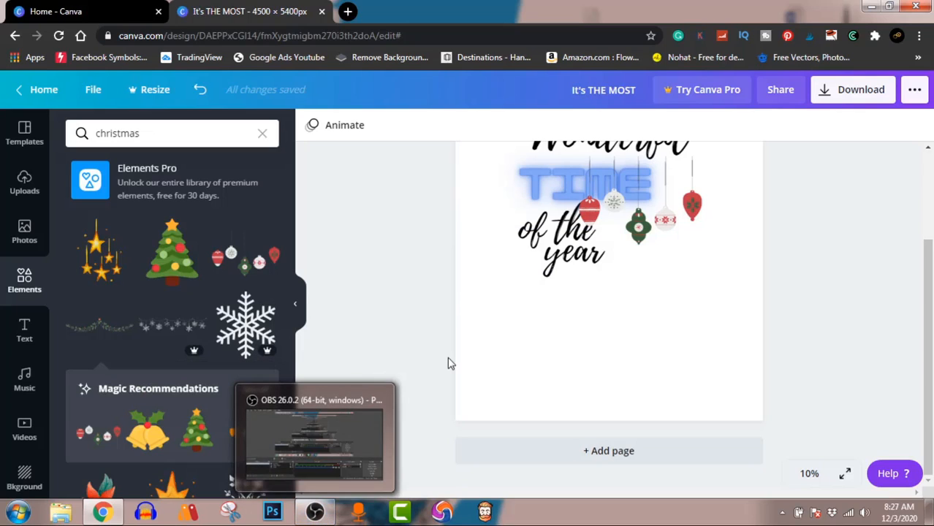
{"action": "scroll", "coordinate": [846, 369], "scroll_direction": "up", "scroll_amount": 3}
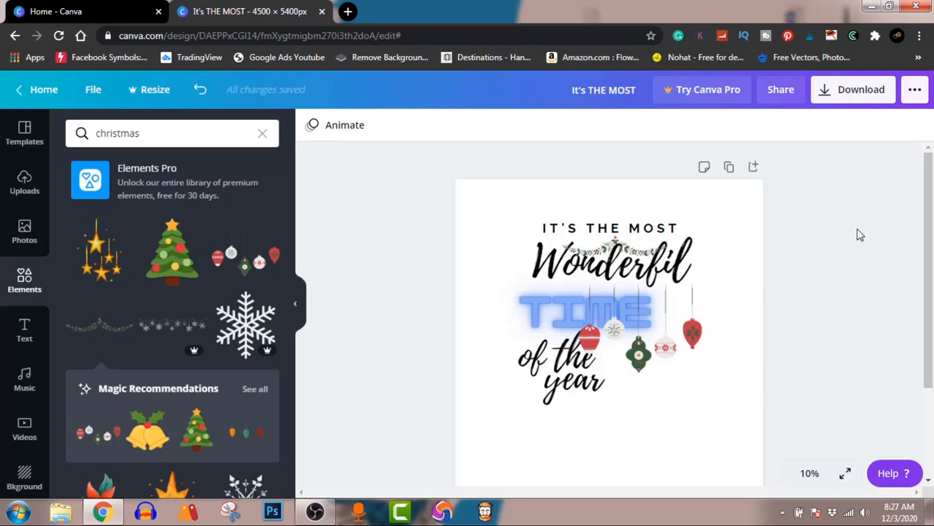
{"action": "left_click", "coordinate": [857, 96]}
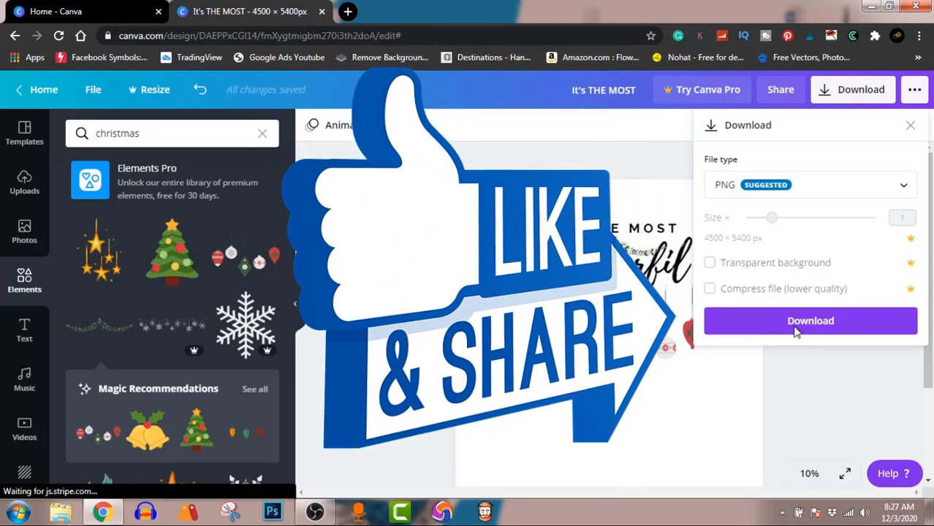
{"action": "left_click", "coordinate": [797, 329]}
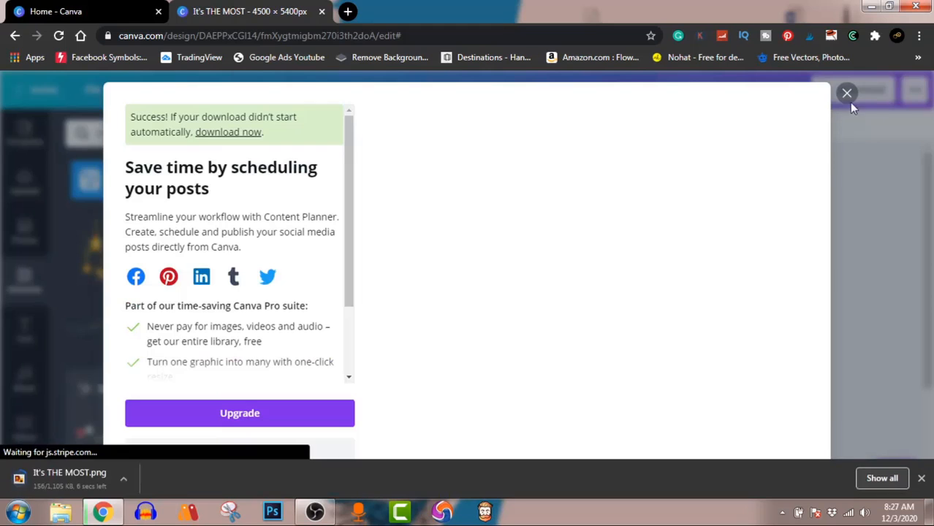
{"action": "left_click", "coordinate": [843, 94]}
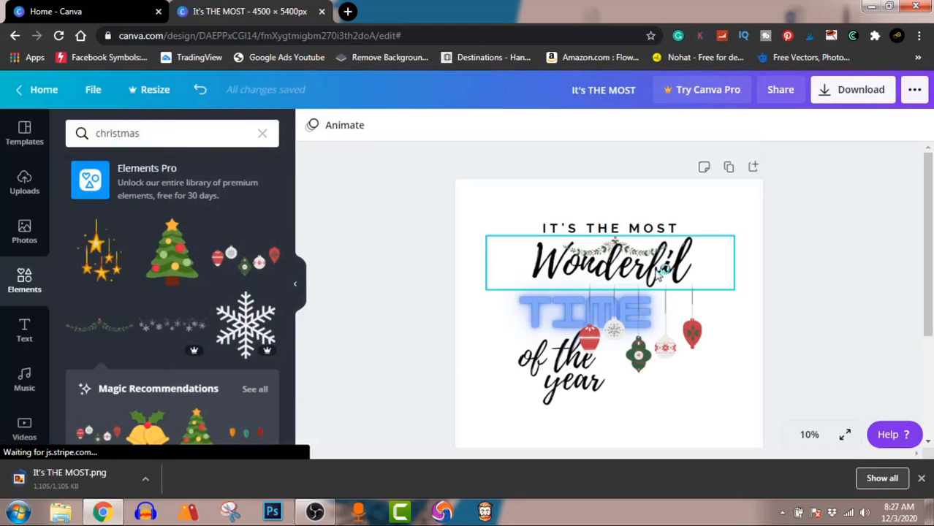
Show the downloaded "It's THE MOST" PNG in its folder and open it to inspect the exported design.
{"action": "left_click", "coordinate": [145, 479]}
{"action": "left_click", "coordinate": [201, 437]}
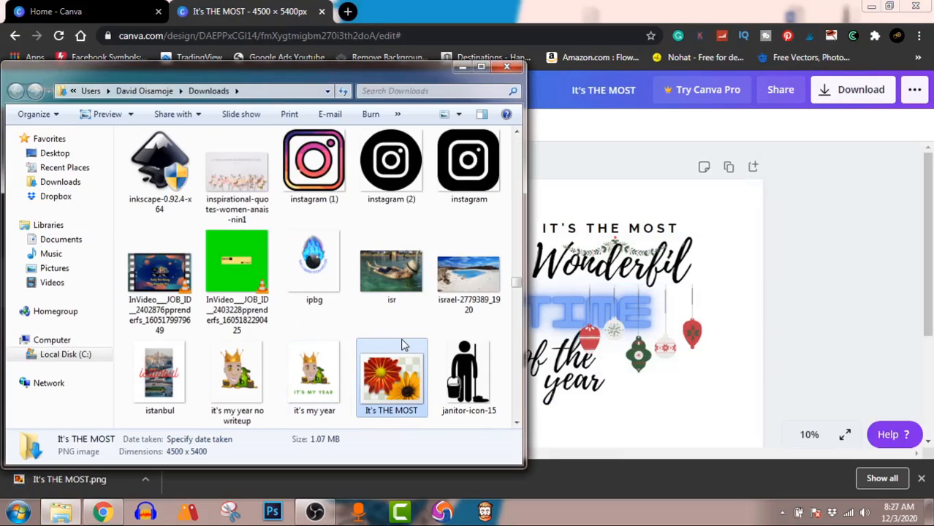
{"action": "double_click", "coordinate": [375, 396]}
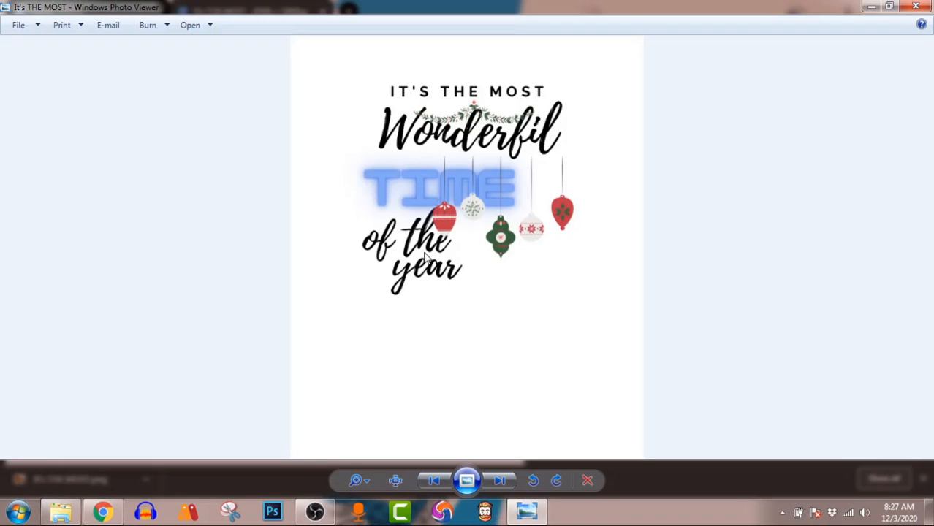
{"action": "left_click", "coordinate": [313, 514]}
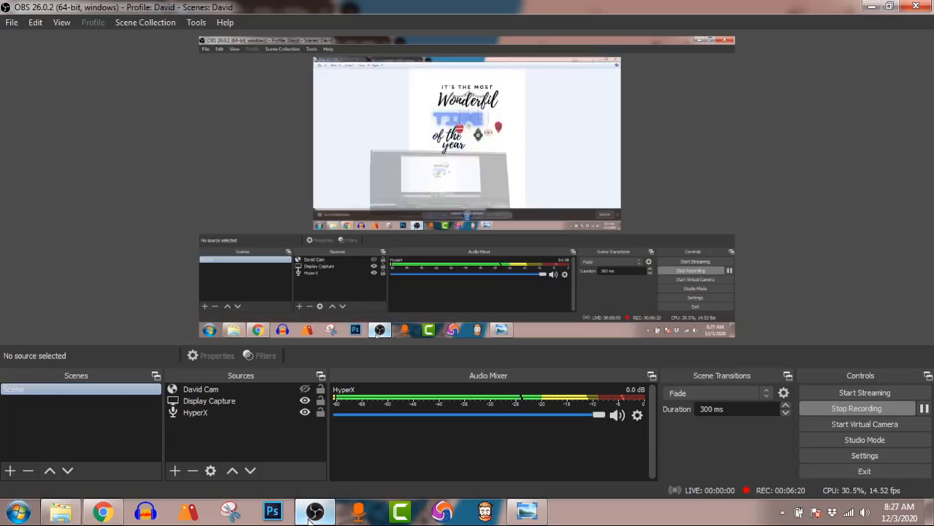